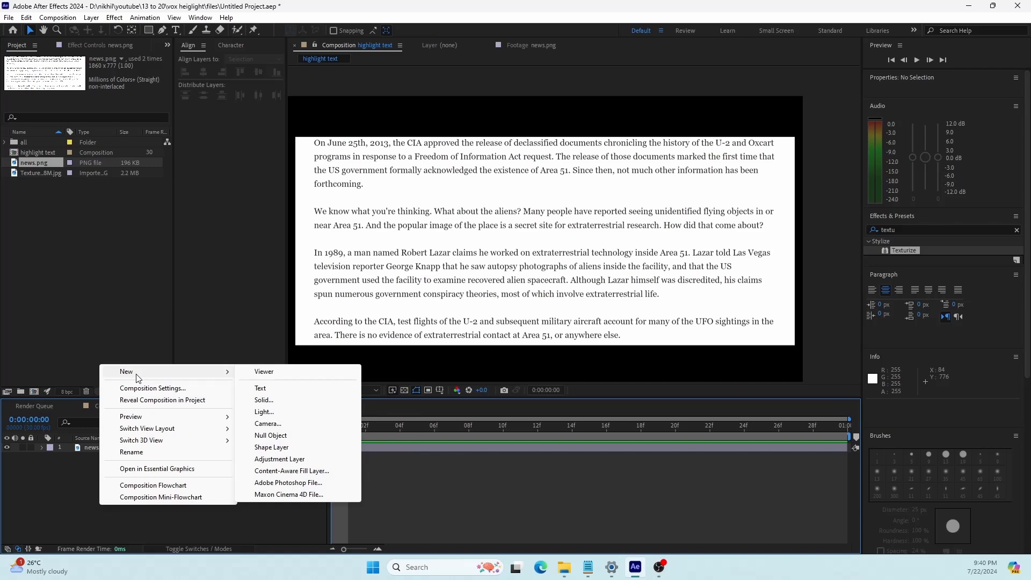
Create a white 1920 x 1080 px solid and place it beneath the news.png layer as a background.
{"action": "left_click", "coordinate": [264, 400]}
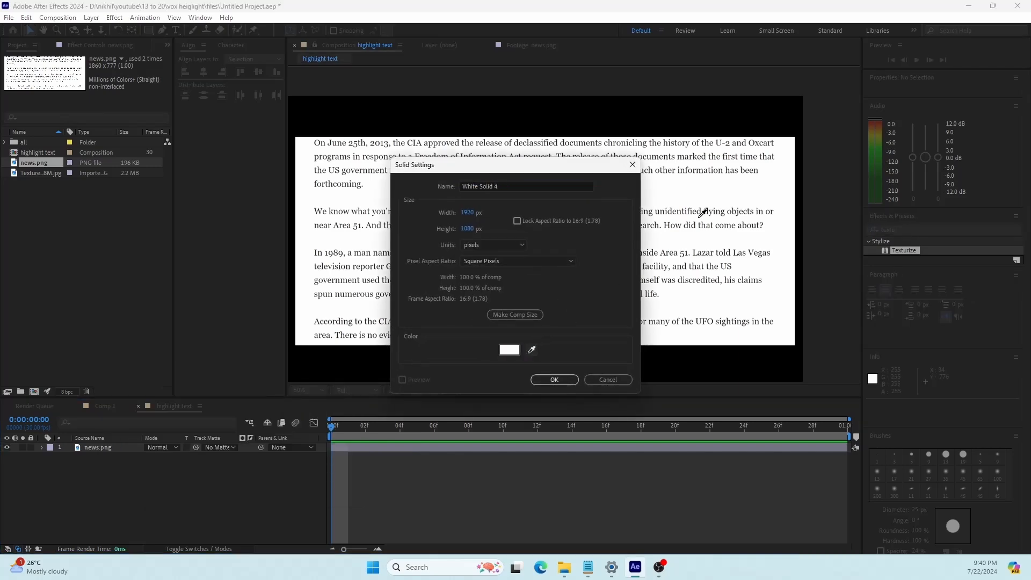
{"action": "left_click", "coordinate": [713, 189]}
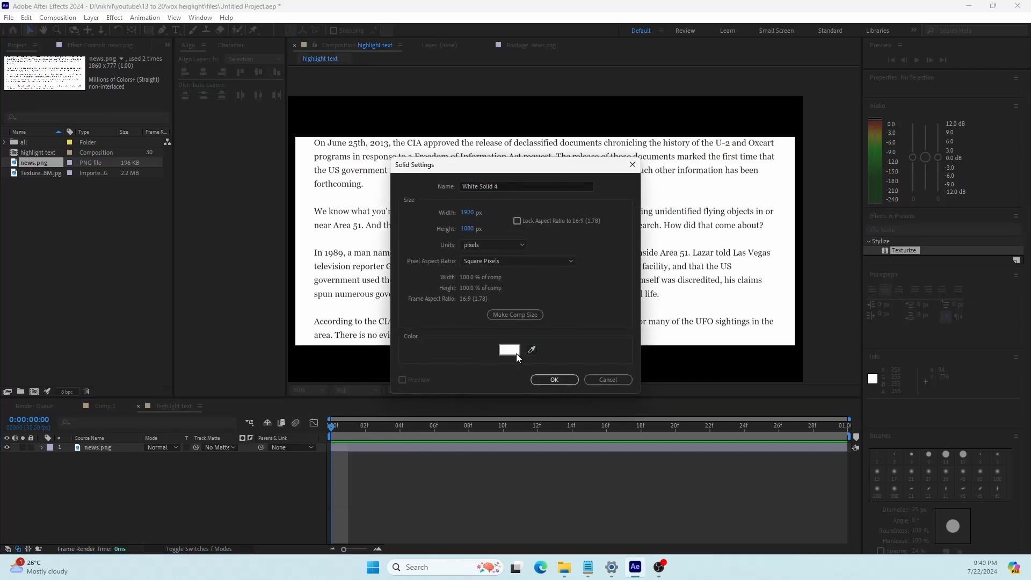
{"action": "left_click", "coordinate": [550, 380]}
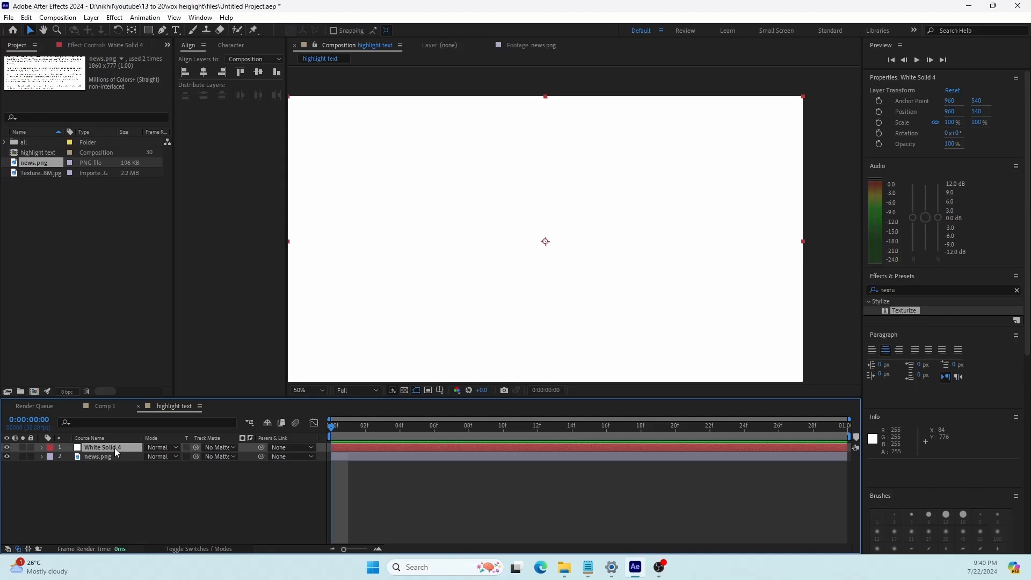
{"action": "left_click_drag", "start_coordinate": [115, 448], "coordinate": [116, 463]}
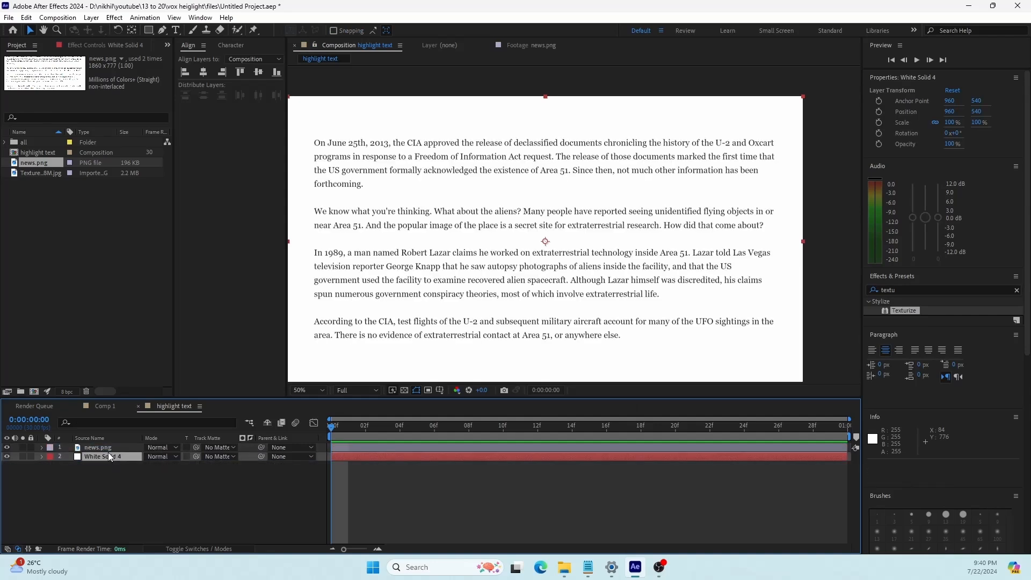
{"action": "left_click", "coordinate": [104, 472]}
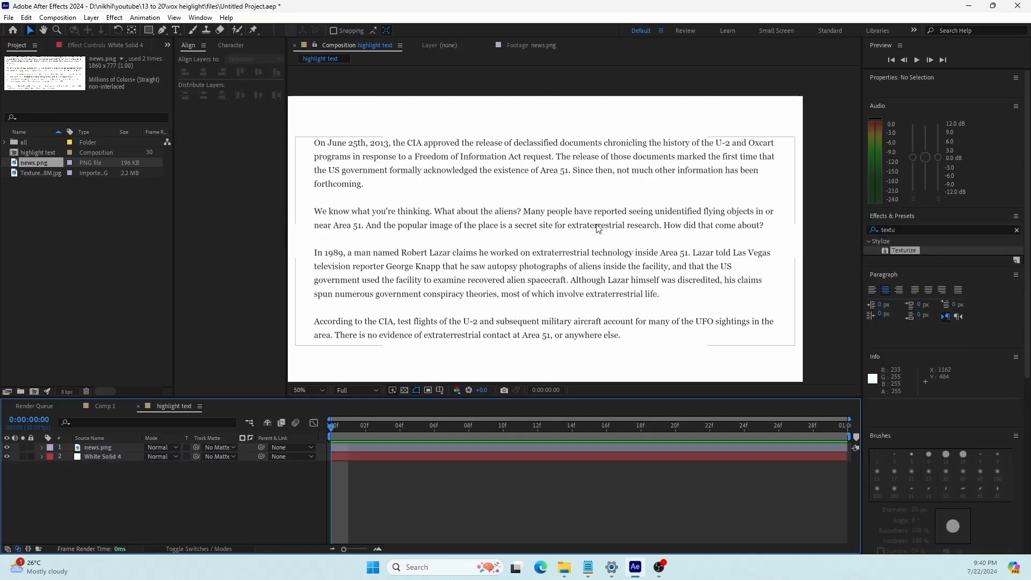
Pre-compose the news.png and white solid layers together into a new composition named "page".
{"action": "left_click", "coordinate": [88, 450]}
{"action": "left_click", "coordinate": [89, 457], "text": "shift"}
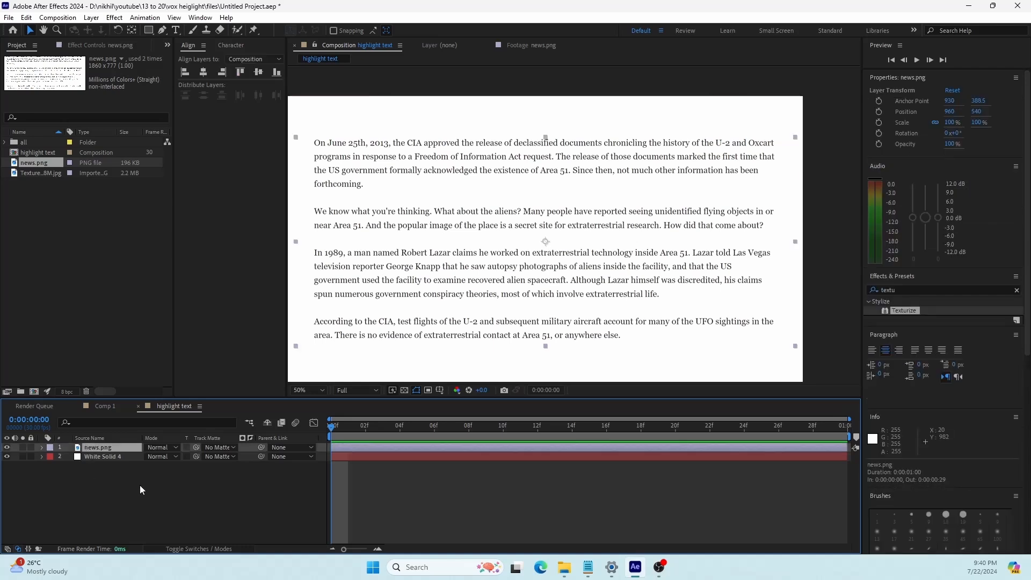
{"action": "right_click", "coordinate": [101, 454]}
{"action": "left_click", "coordinate": [155, 376]}
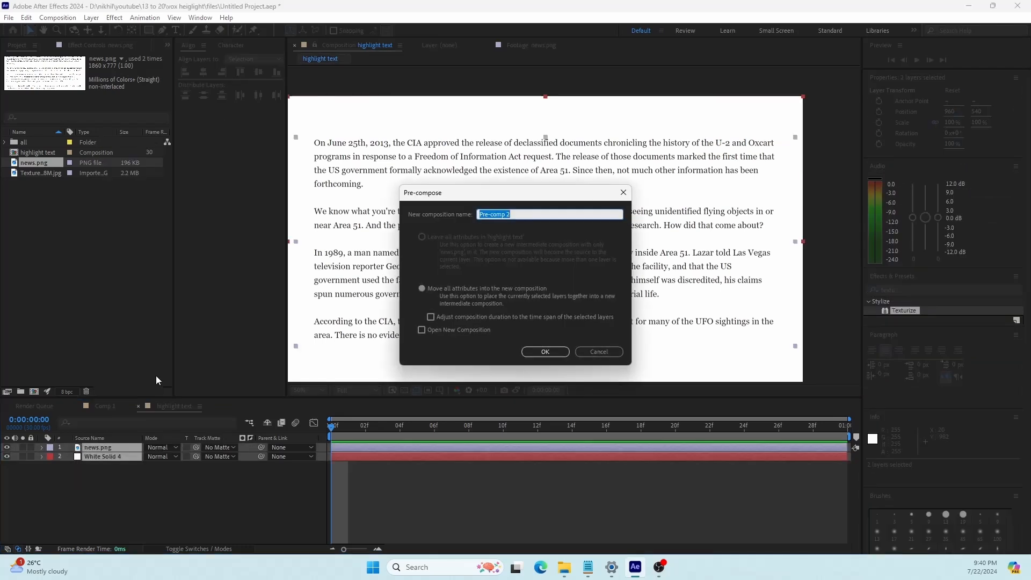
{"action": "type", "text": "page"}
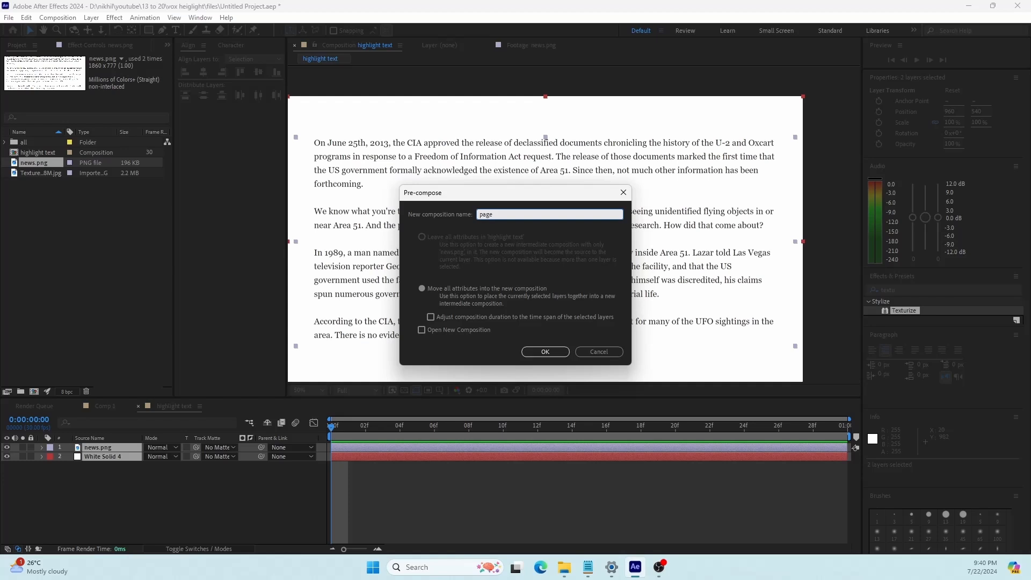
{"action": "key", "text": "Return"}
Place the paper texture image beneath the page layer and set the page layer's blending mode to Multiply.
{"action": "left_click", "coordinate": [36, 183]}
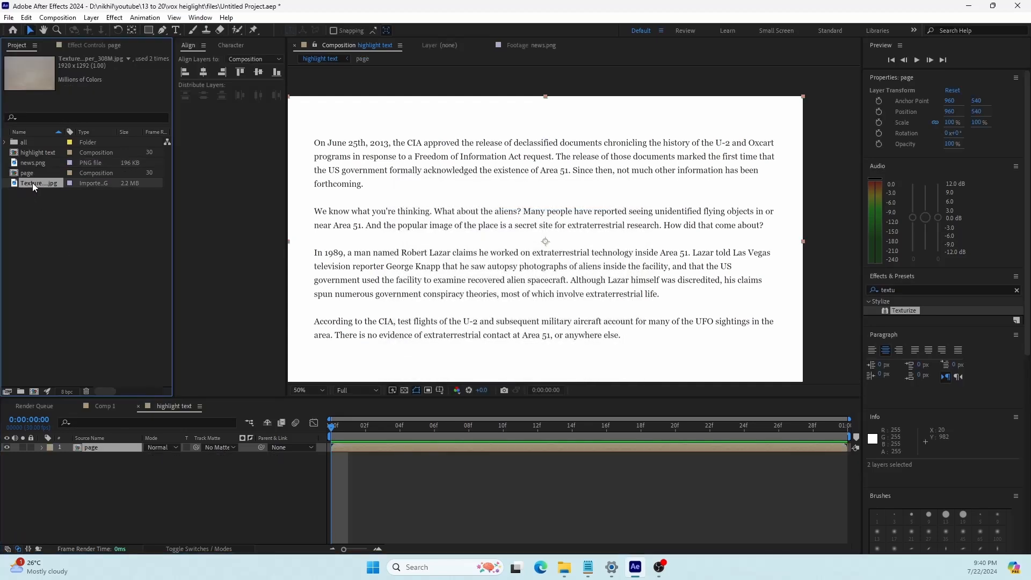
{"action": "left_click_drag", "start_coordinate": [32, 182], "coordinate": [111, 449]}
{"action": "left_click", "coordinate": [95, 448]}
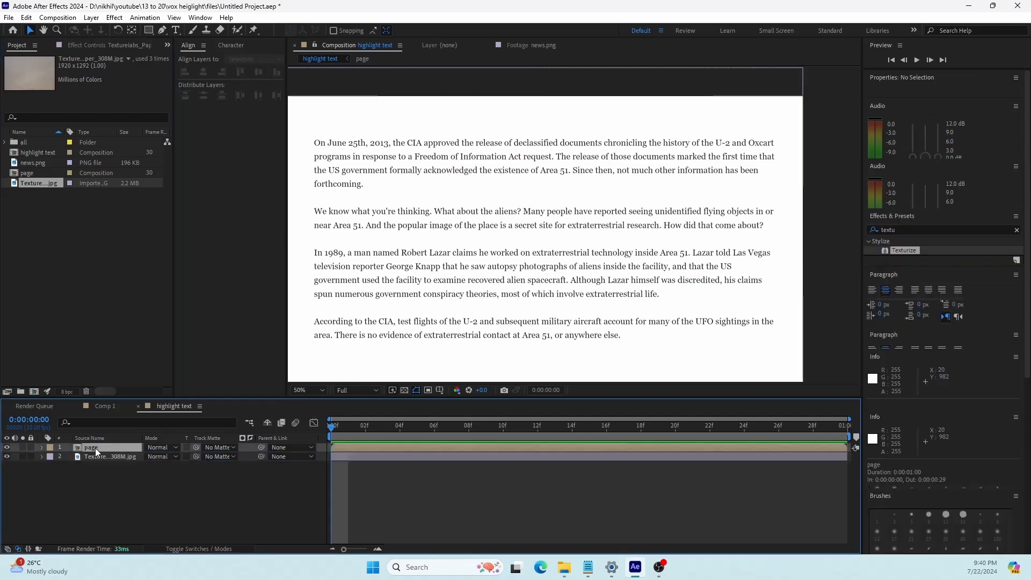
{"action": "left_click", "coordinate": [169, 448]}
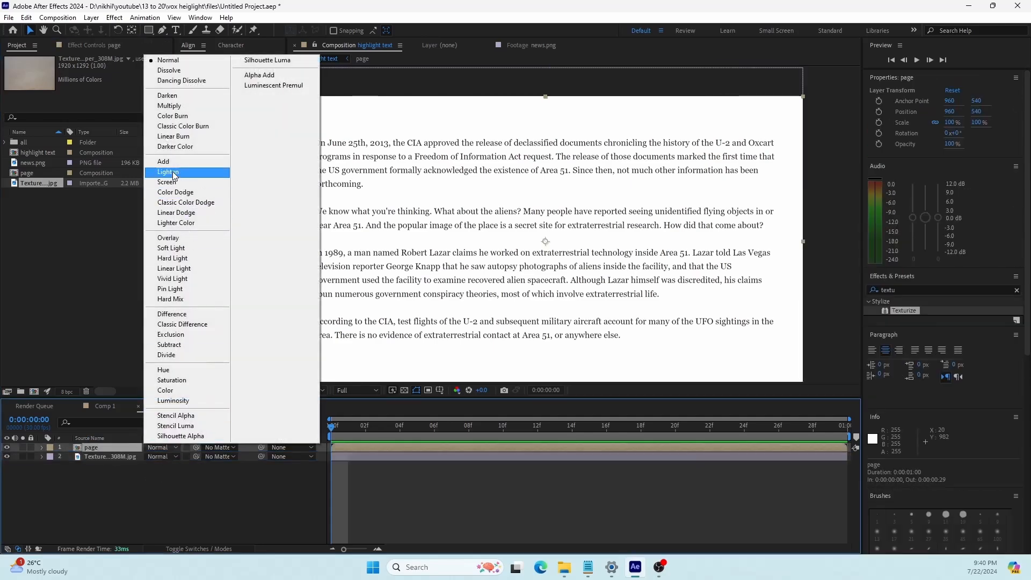
{"action": "left_click", "coordinate": [169, 106]}
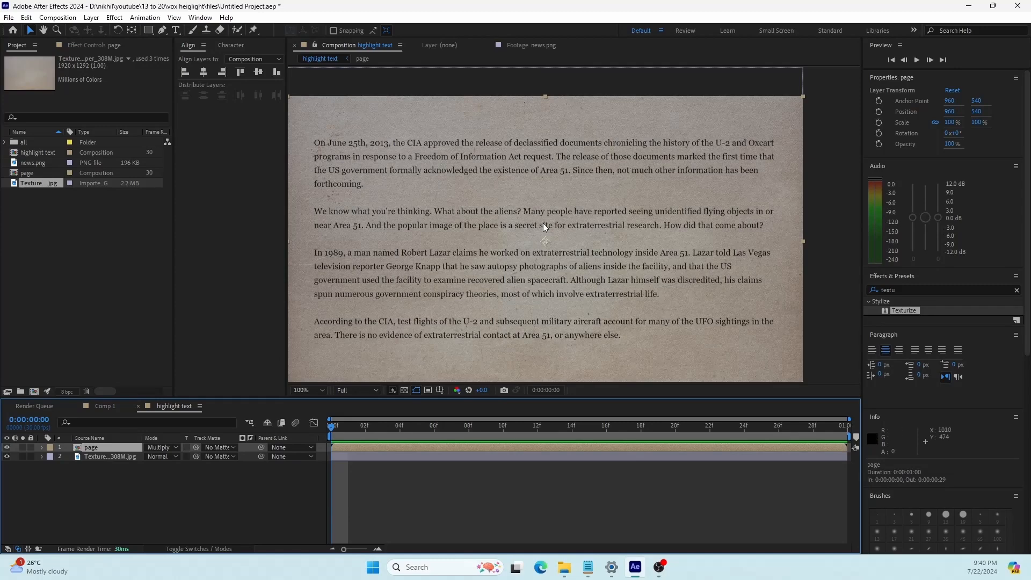
{"action": "scroll", "coordinate": [539, 240], "scroll_direction": "up", "scroll_amount": 2}
{"action": "scroll", "coordinate": [539, 240], "scroll_direction": "down", "scroll_amount": 2}
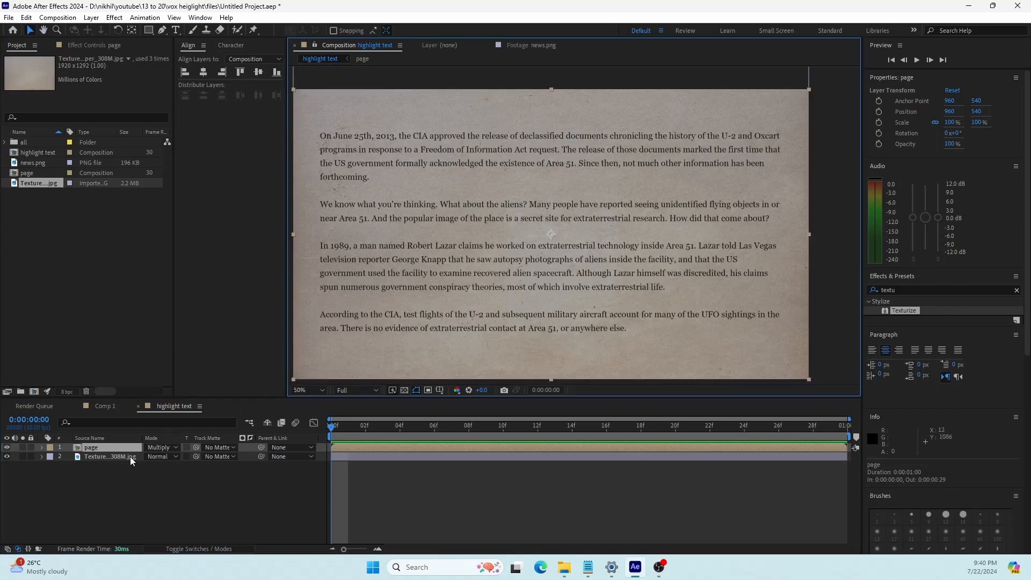
Add a new adjustment layer above the page and texture layers in the highlight text composition.
{"action": "left_click", "coordinate": [107, 506]}
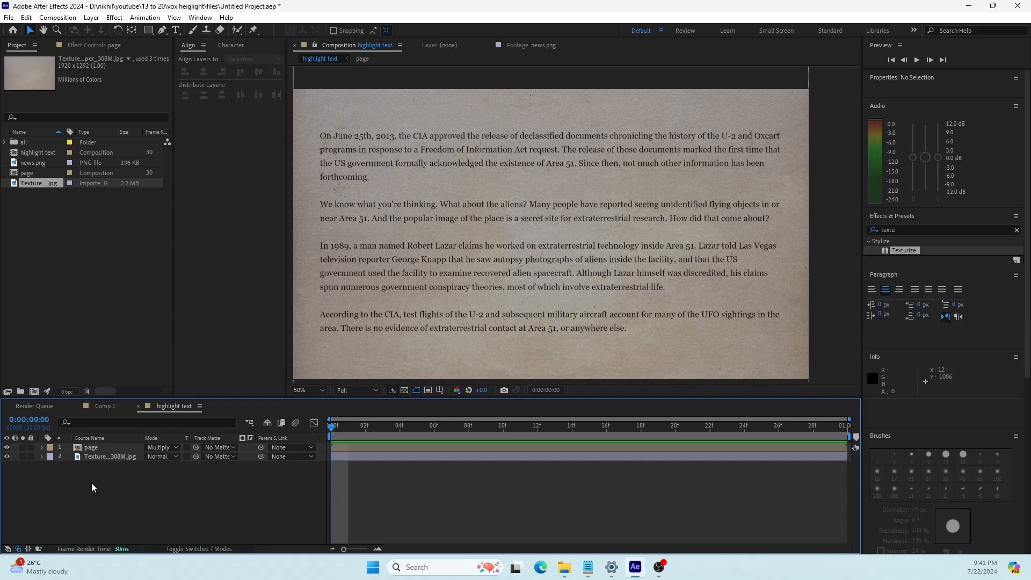
{"action": "right_click", "coordinate": [93, 488]}
{"action": "mouse_move", "coordinate": [125, 353]}
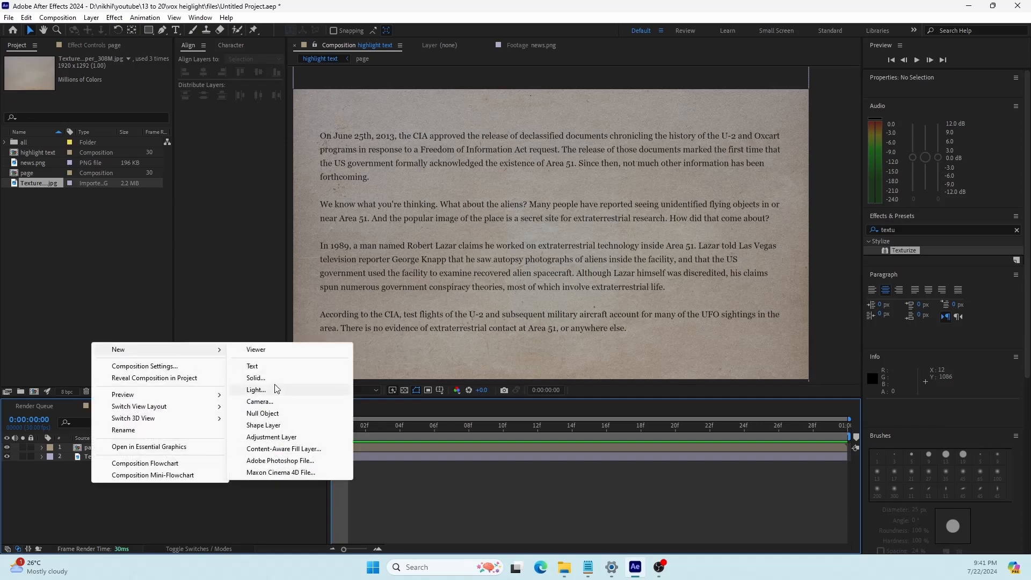
{"action": "left_click", "coordinate": [271, 436]}
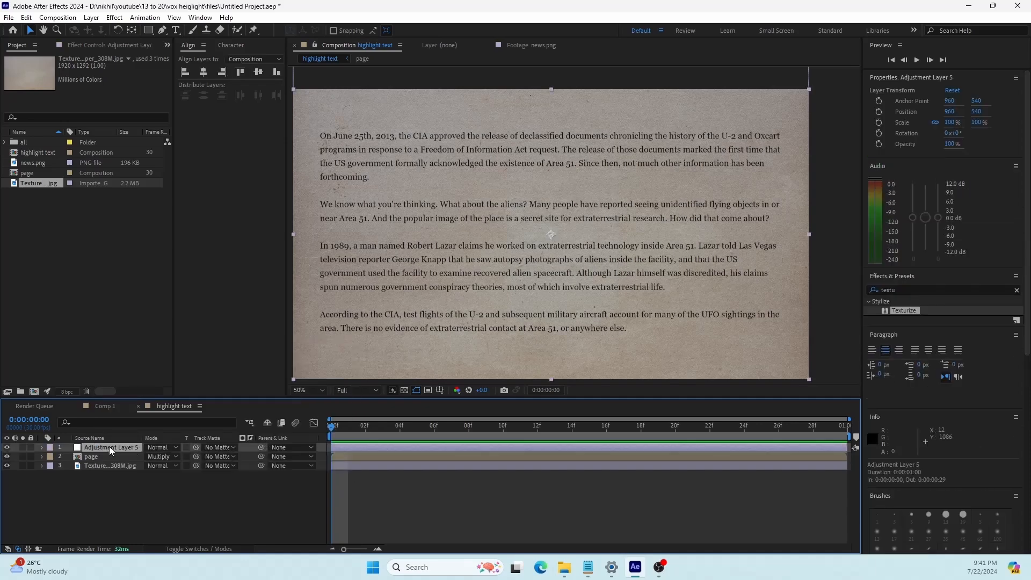
Apply the Curves effect to the adjustment layer and pull the upper part of the RGB curve upward to brighten the paper.
{"action": "left_click_drag", "start_coordinate": [910, 290], "coordinate": [856, 293]}
{"action": "type", "text": "curve"}
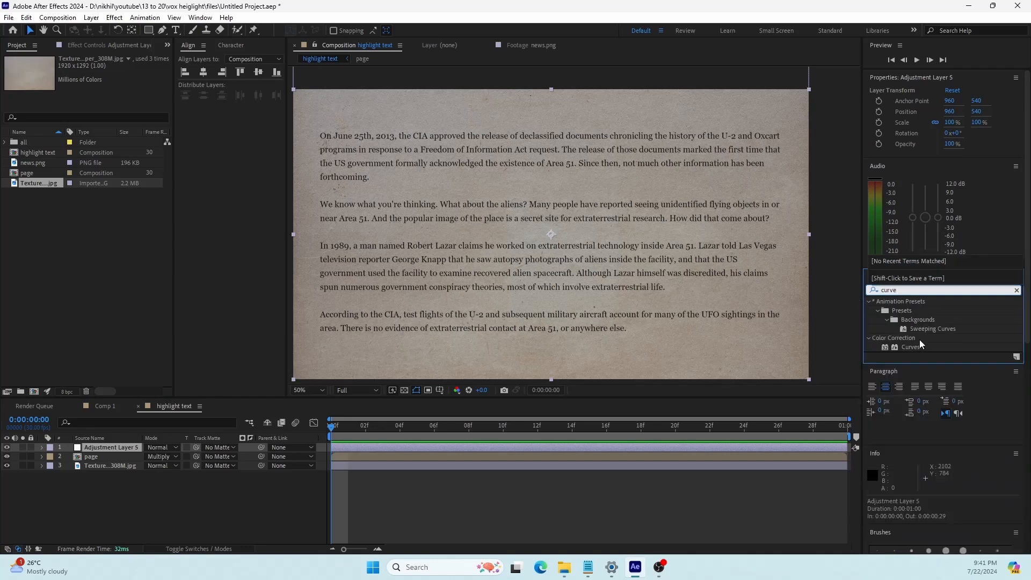
{"action": "left_click_drag", "start_coordinate": [911, 347], "coordinate": [110, 447]}
{"action": "left_click_drag", "start_coordinate": [127, 148], "coordinate": [109, 127]}
{"action": "left_click_drag", "start_coordinate": [575, 214], "coordinate": [597, 218]}
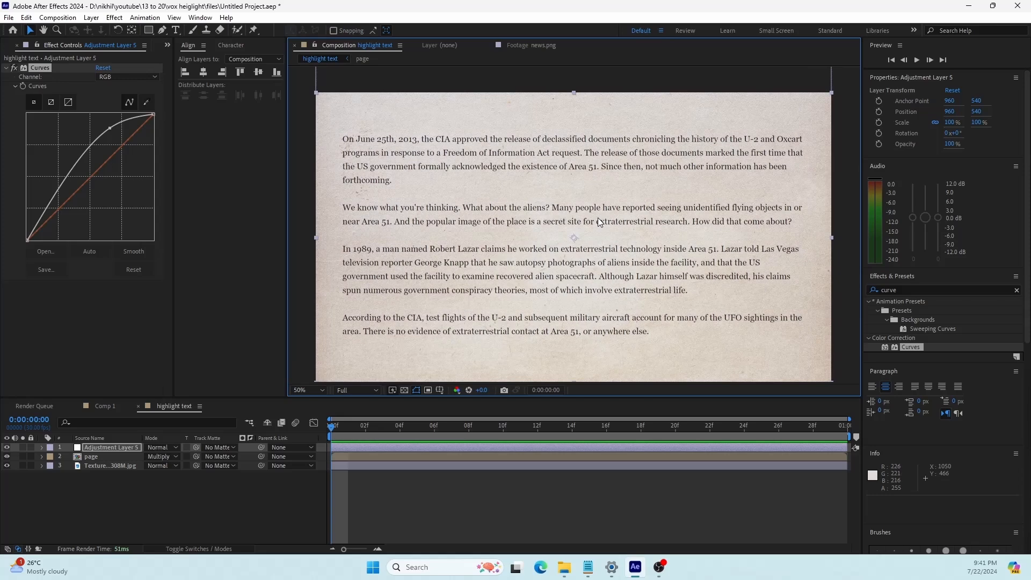
With no layer selected, activate the Pen tool and set its fill to None.
{"action": "left_click", "coordinate": [119, 493]}
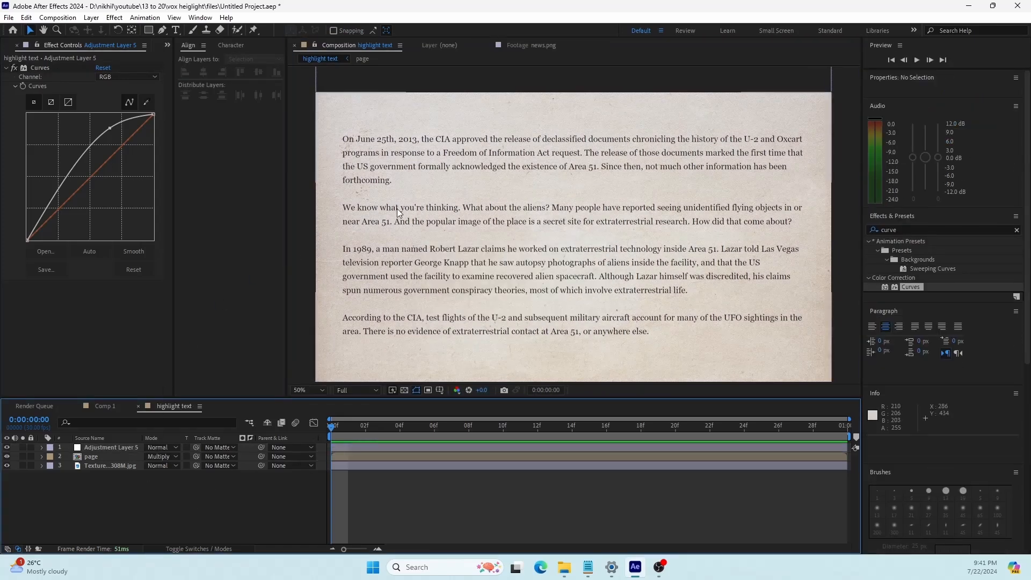
{"action": "left_click_drag", "start_coordinate": [535, 234], "coordinate": [526, 202]}
{"action": "scroll", "coordinate": [491, 218], "scroll_direction": "up", "scroll_amount": 2}
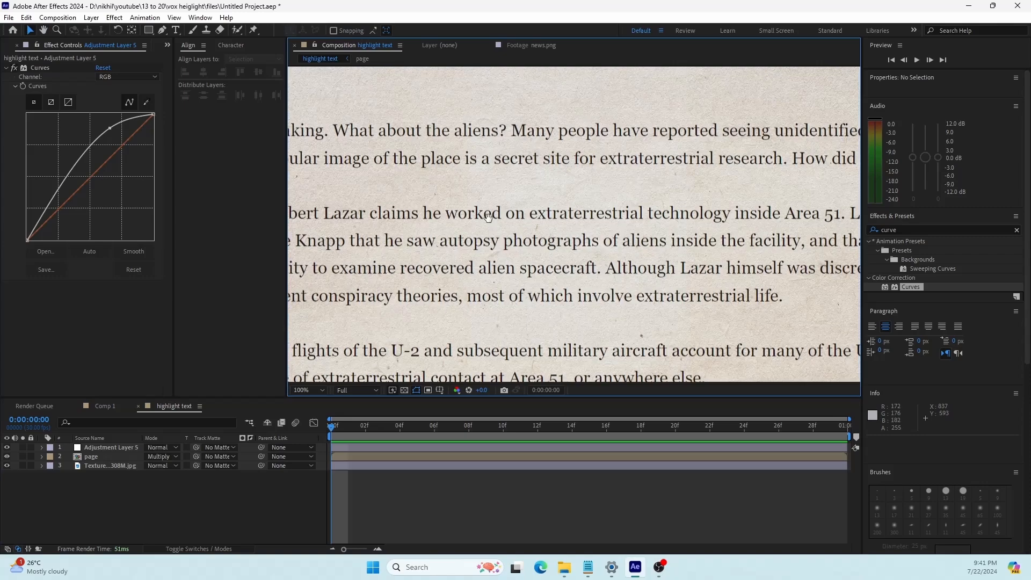
{"action": "scroll", "coordinate": [595, 222], "scroll_direction": "down", "scroll_amount": 2}
{"action": "scroll", "coordinate": [527, 227], "scroll_direction": "up", "scroll_amount": 2}
{"action": "left_click_drag", "start_coordinate": [527, 227], "coordinate": [695, 252]}
{"action": "left_click_drag", "start_coordinate": [602, 256], "coordinate": [509, 270]}
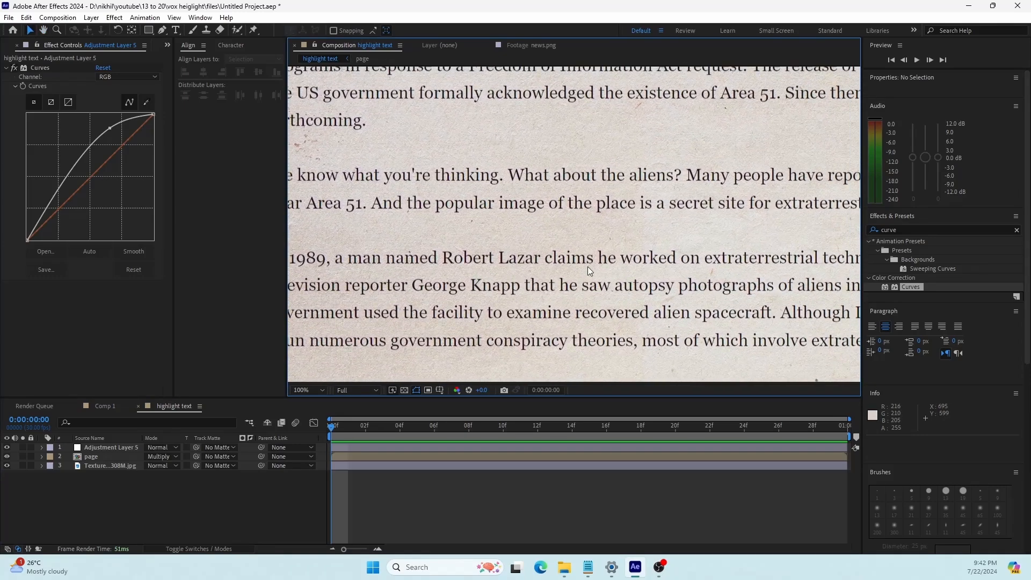
{"action": "left_click", "coordinate": [162, 30]}
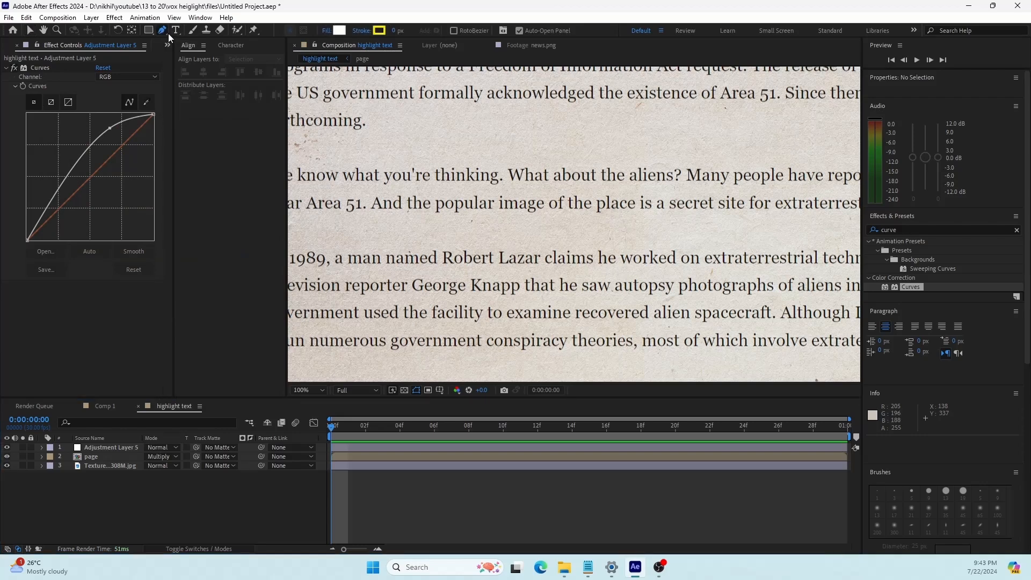
{"action": "left_click", "coordinate": [326, 30]}
{"action": "left_click", "coordinate": [461, 253]}
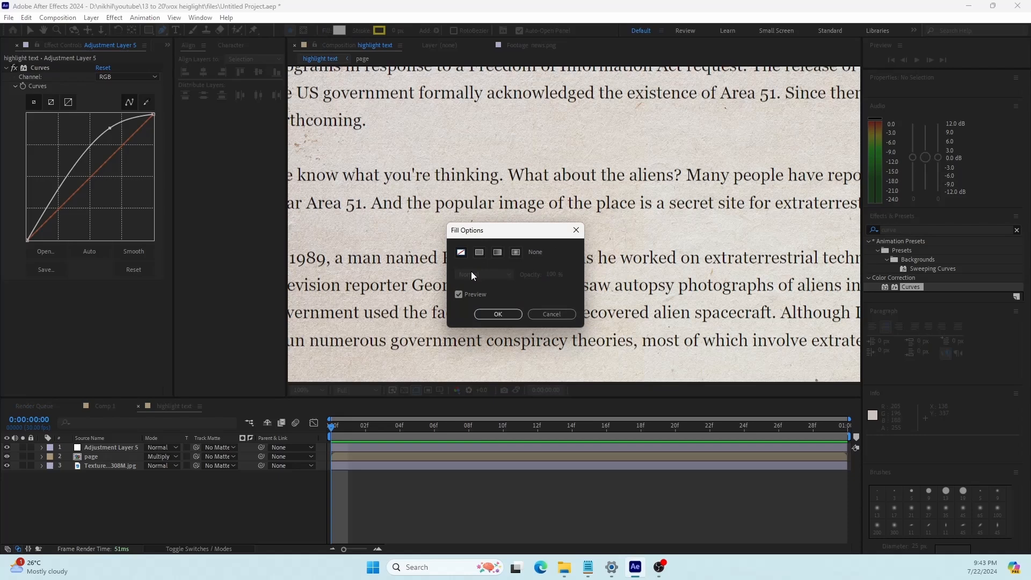
{"action": "left_click", "coordinate": [497, 315]}
Use yellow FFEA00 as the Pen tool's stroke color and set the stroke width to 15 px.
{"action": "left_click", "coordinate": [378, 30]}
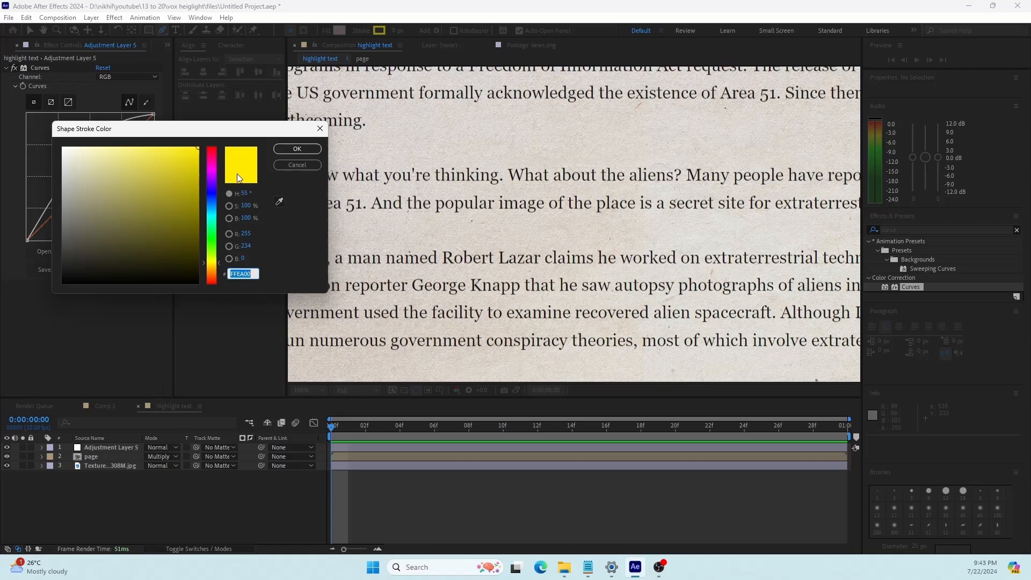
{"action": "left_click", "coordinate": [292, 149]}
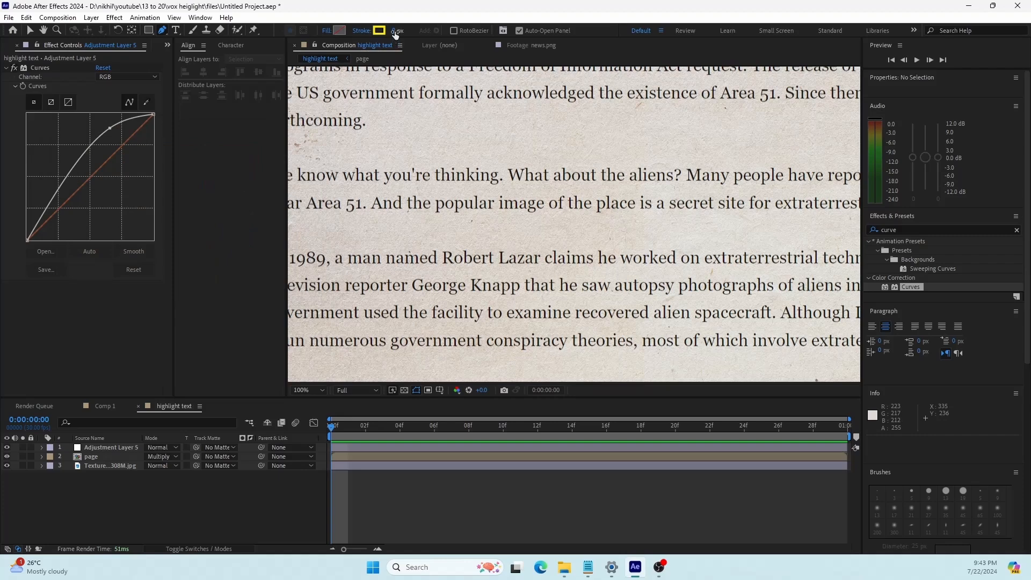
{"action": "left_click", "coordinate": [396, 31]}
{"action": "type", "text": "15"}
{"action": "key", "text": "Return"}
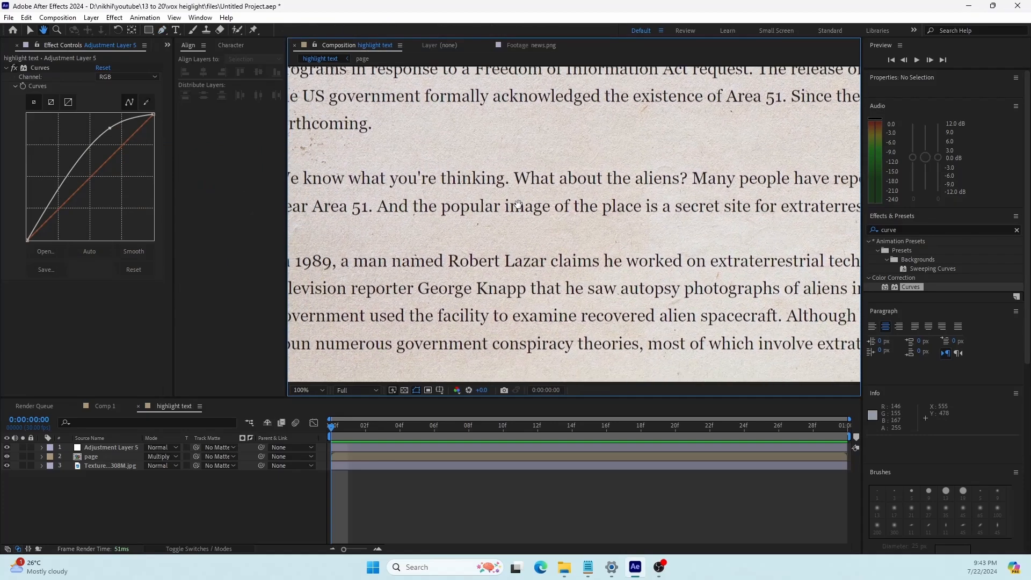
Draw a straight line through the third paragraph's first sentence, from just after "In 1989," to the end of "Area 51.".
{"action": "left_click", "coordinate": [344, 267]}
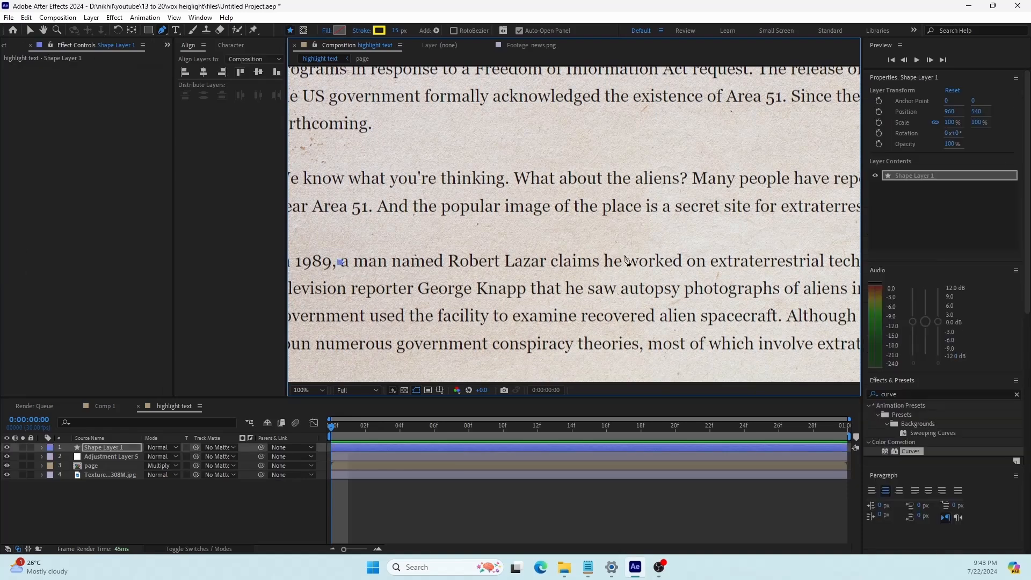
{"action": "scroll", "coordinate": [656, 267], "scroll_direction": "right", "scroll_amount": 5}
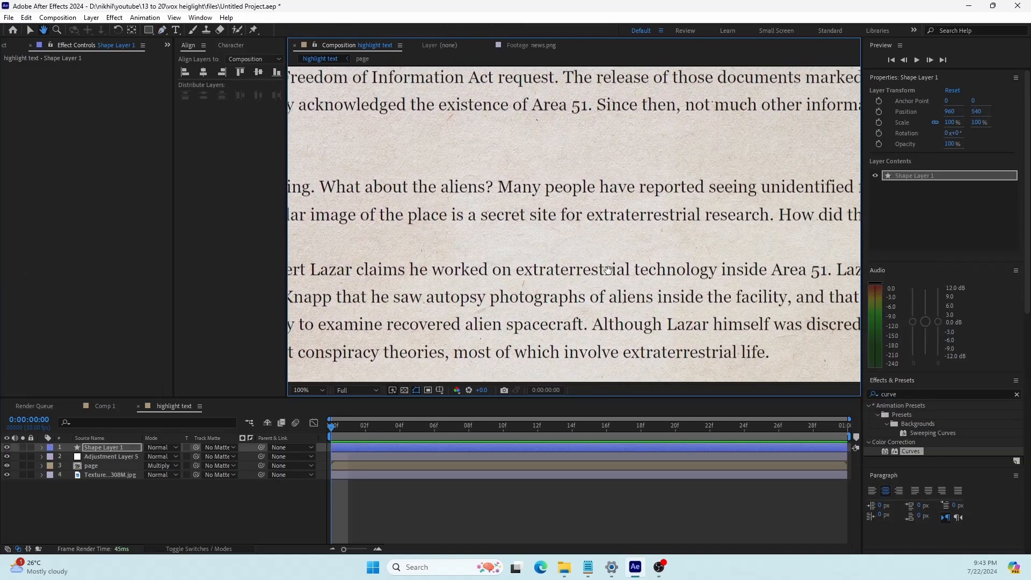
{"action": "left_click", "coordinate": [732, 276]}
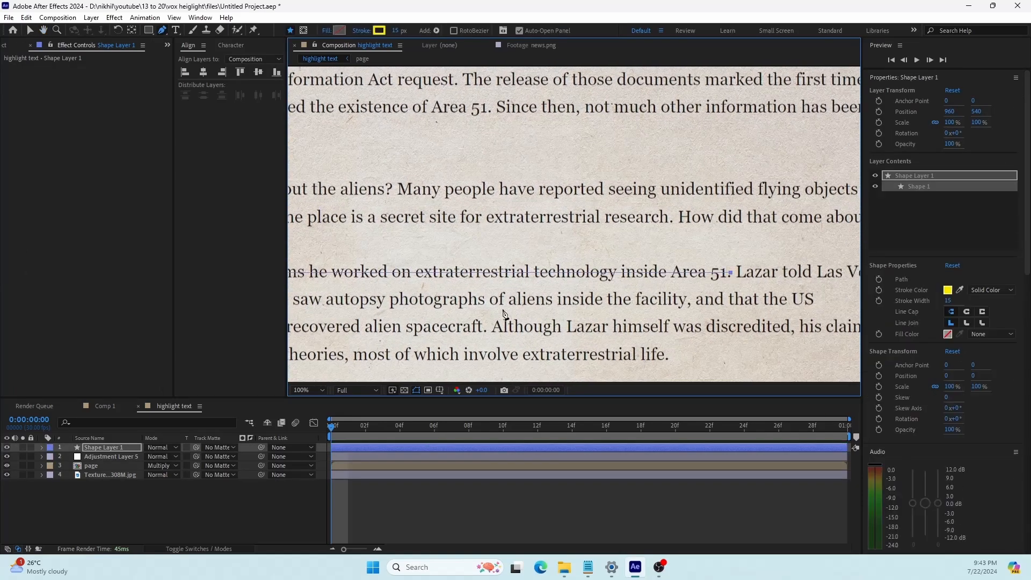
Increase the line's stroke width to 42 px to cover the text height and set its layer's blending mode to Multiply.
{"action": "left_click_drag", "start_coordinate": [509, 315], "coordinate": [687, 293]}
{"action": "scroll", "coordinate": [687, 293], "scroll_direction": "left", "scroll_amount": 3}
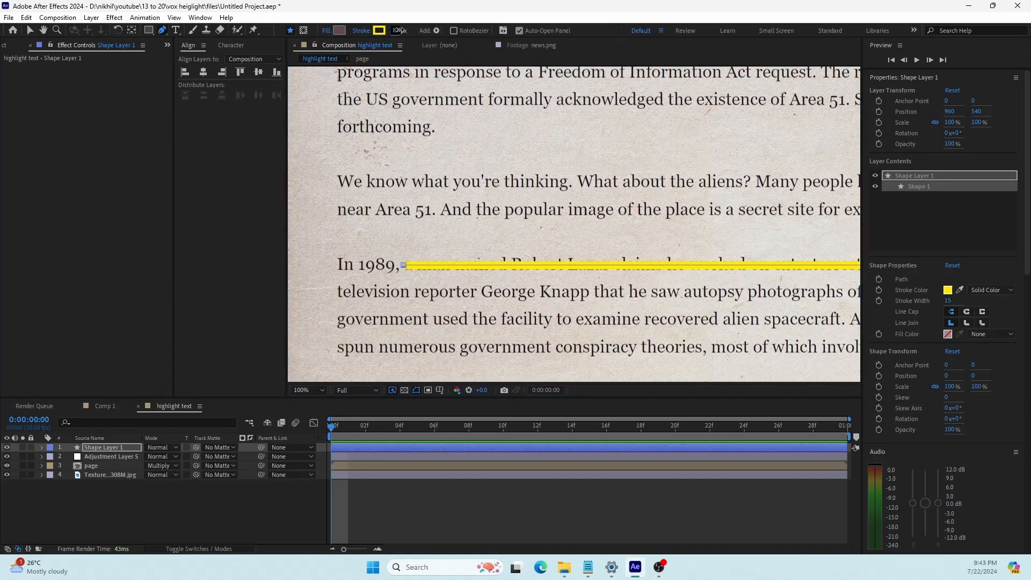
{"action": "left_click_drag", "start_coordinate": [400, 30], "coordinate": [407, 30]}
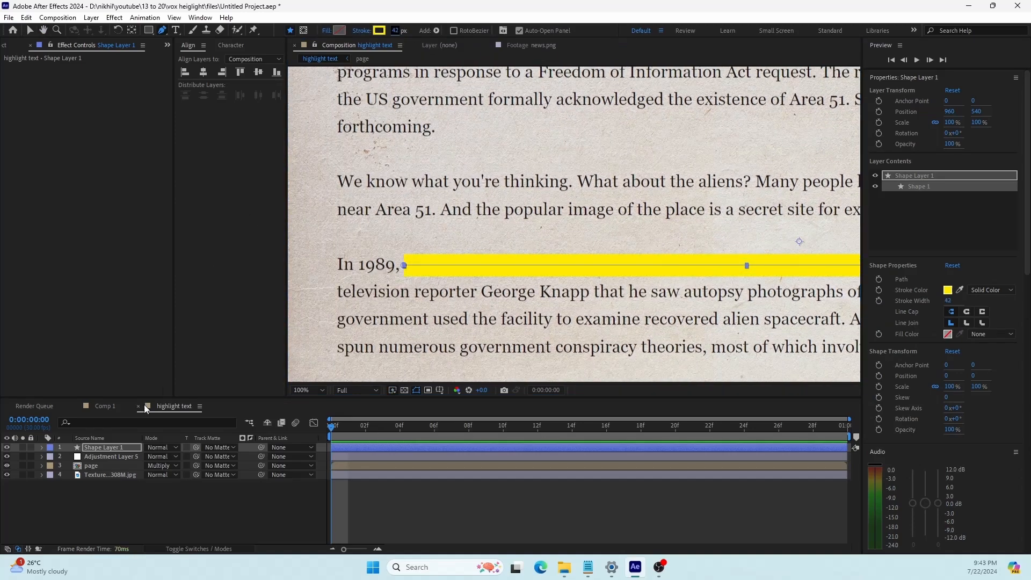
{"action": "left_click", "coordinate": [157, 449]}
{"action": "left_click", "coordinate": [186, 109]}
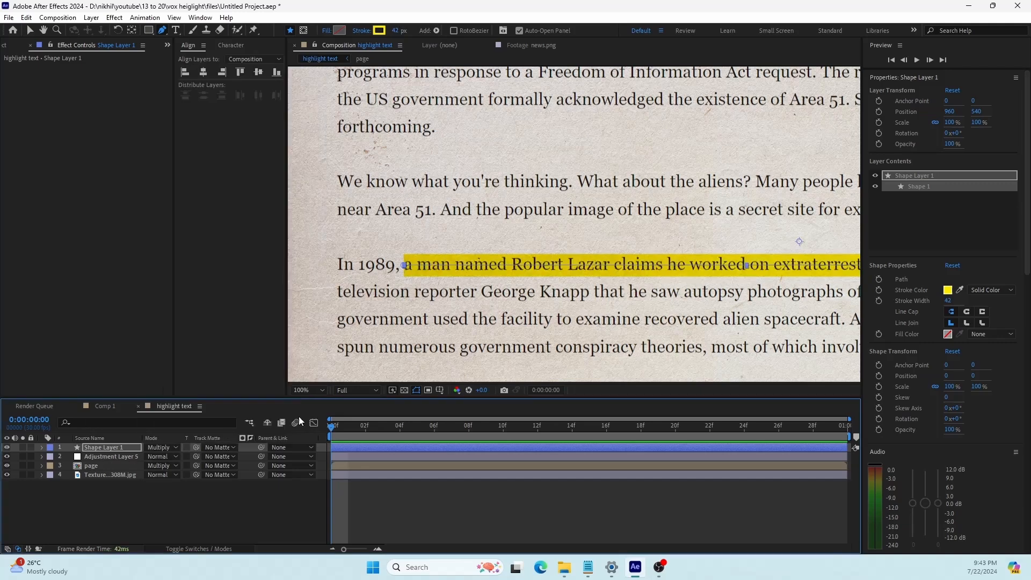
{"action": "left_click", "coordinate": [201, 501]}
{"action": "key", "text": "space"}
{"action": "left_click_drag", "start_coordinate": [634, 292], "coordinate": [620, 272]}
{"action": "key", "text": "space"}
Find the Roughen Edges effect and apply it to the yellow highlight shape layer.
{"action": "left_click", "coordinate": [108, 446]}
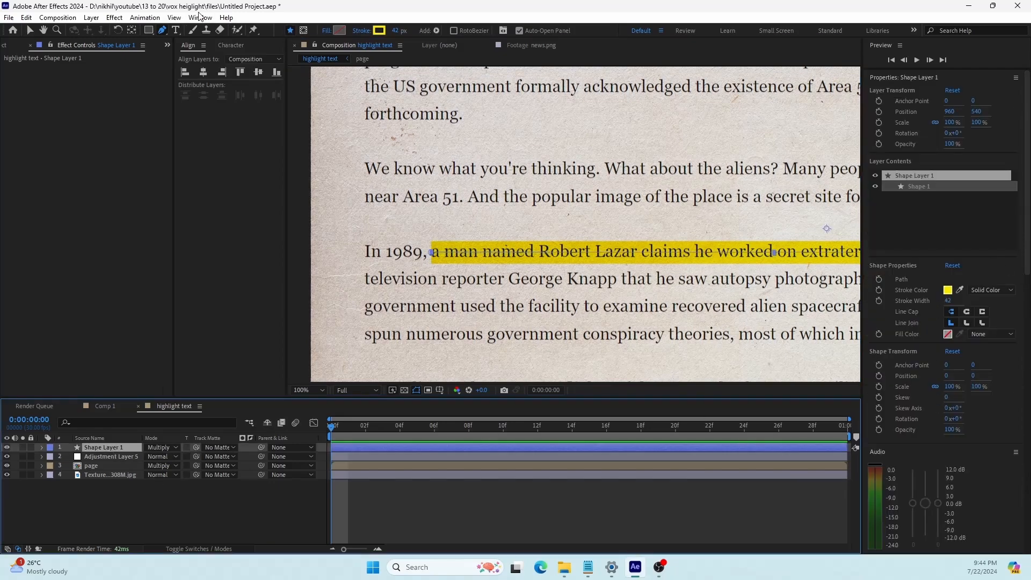
{"action": "left_click", "coordinate": [200, 17]}
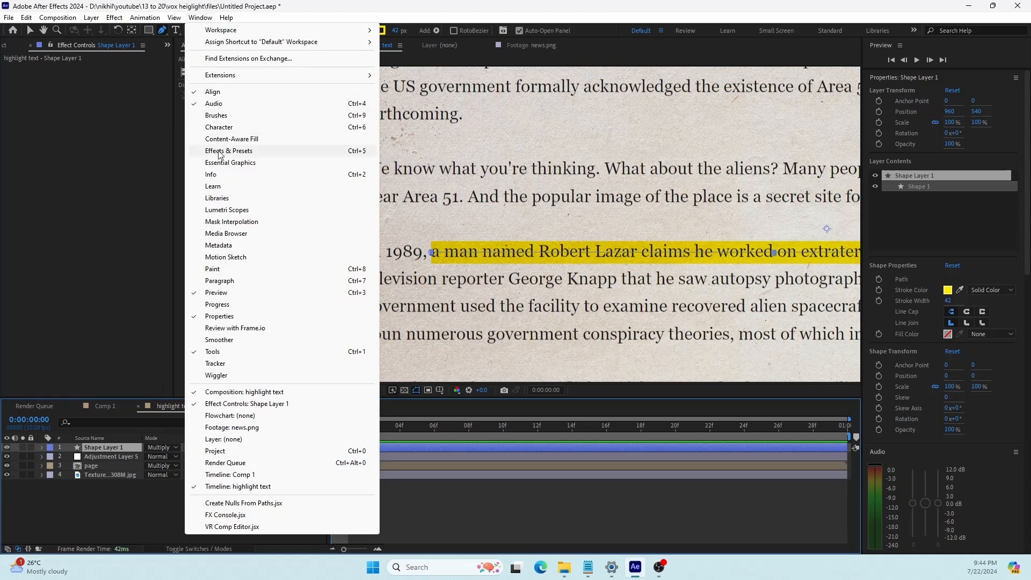
{"action": "left_click", "coordinate": [228, 151]}
{"action": "type", "text": "rough"}
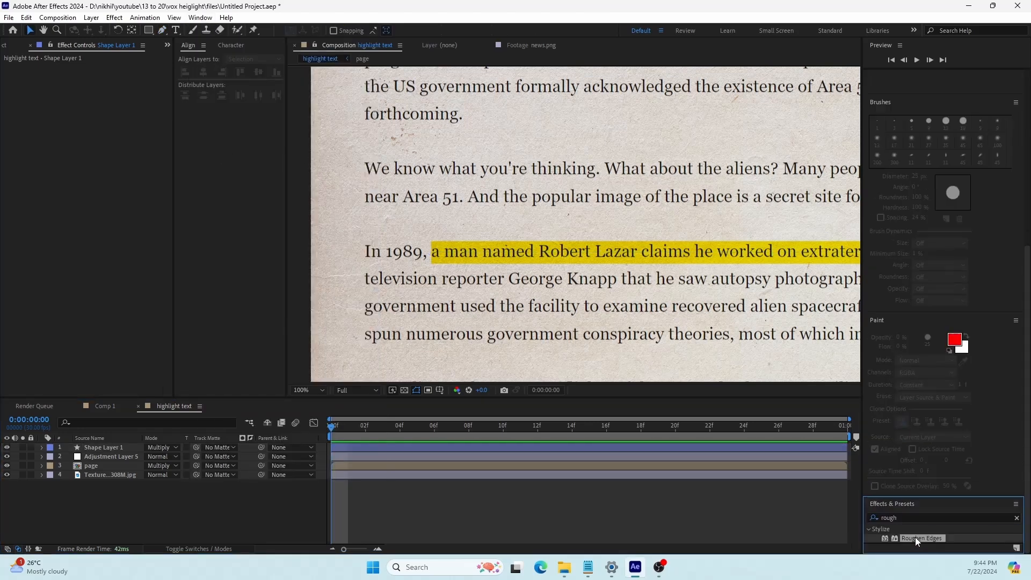
{"action": "left_click_drag", "start_coordinate": [915, 538], "coordinate": [105, 446]}
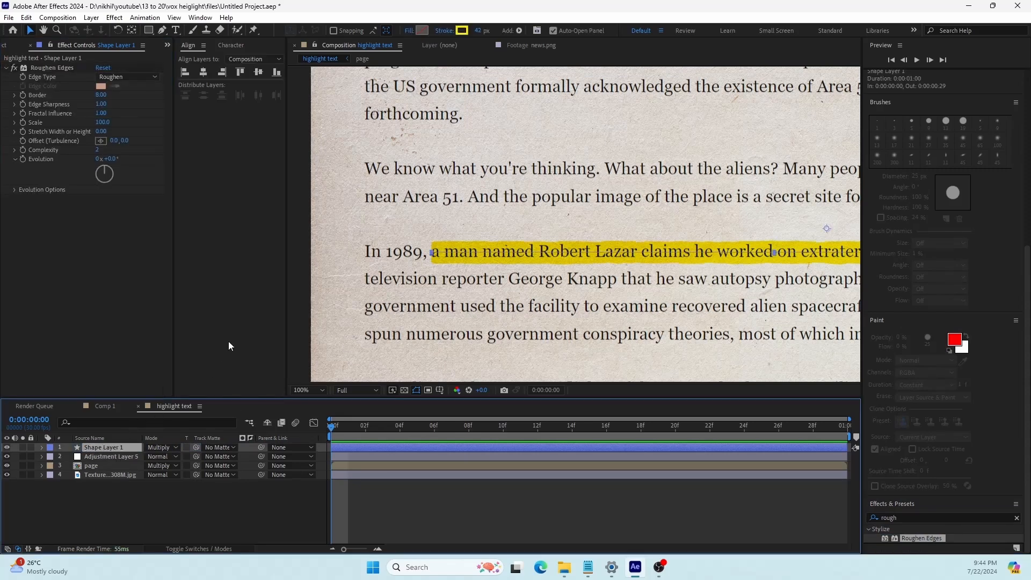
Set the Roughen Edges border to 18, scale to 10, stretch width or height to 50 and complexity to 10.
{"action": "key", "text": "h"}
{"action": "left_click_drag", "start_coordinate": [609, 268], "coordinate": [511, 255]}
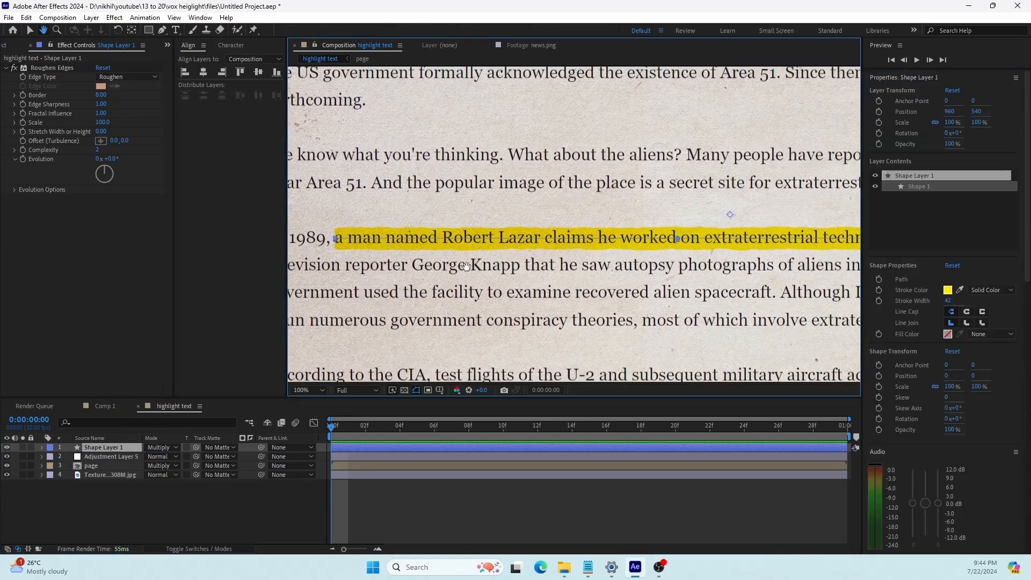
{"action": "left_click", "coordinate": [99, 95]}
{"action": "type", "text": "18"}
{"action": "key", "text": "Return"}
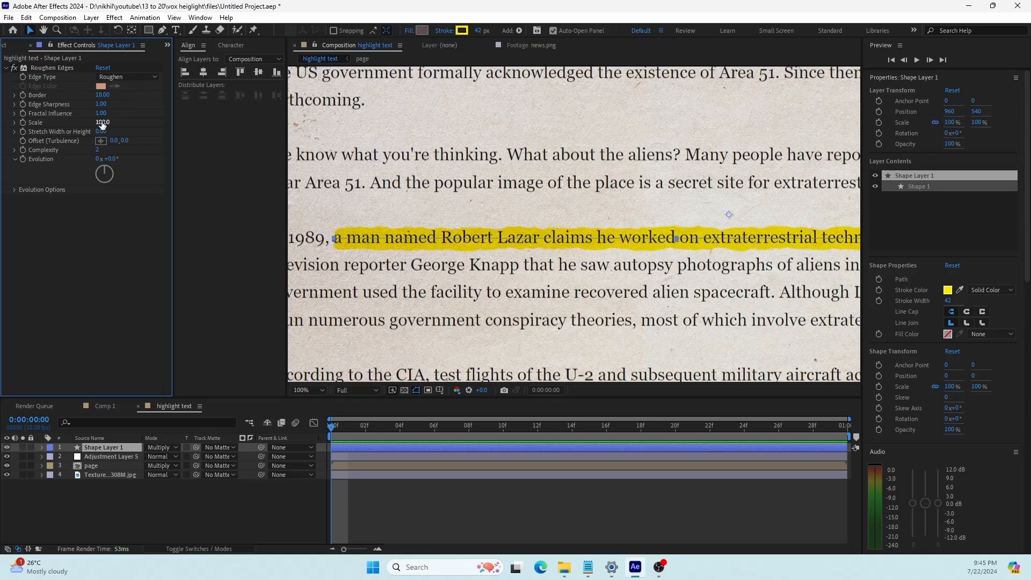
{"action": "left_click", "coordinate": [102, 123]}
{"action": "type", "text": "10"}
{"action": "key", "text": "Return"}
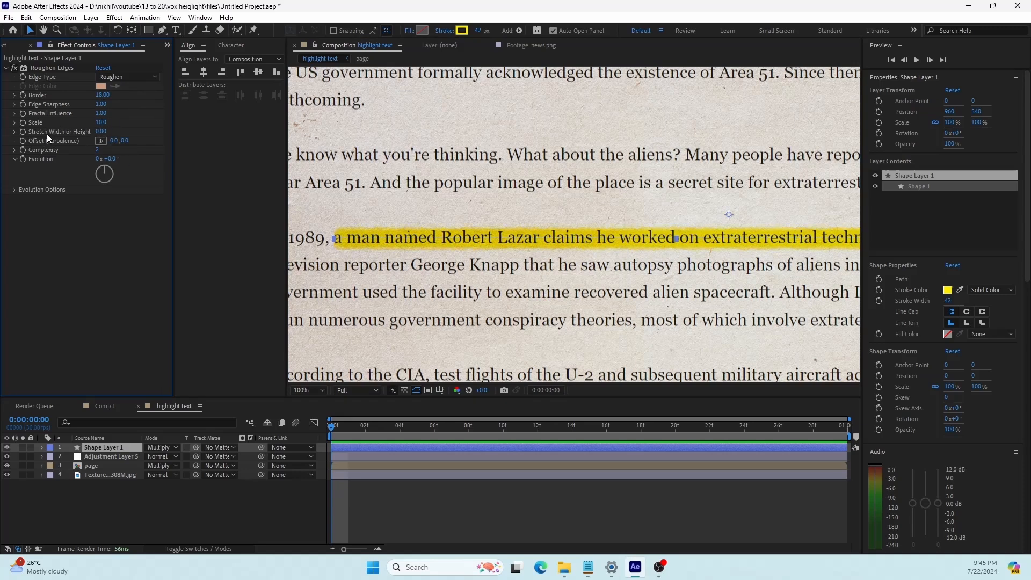
{"action": "left_click", "coordinate": [100, 131]}
{"action": "type", "text": "50"}
{"action": "key", "text": "Return"}
{"action": "left_click", "coordinate": [197, 508]}
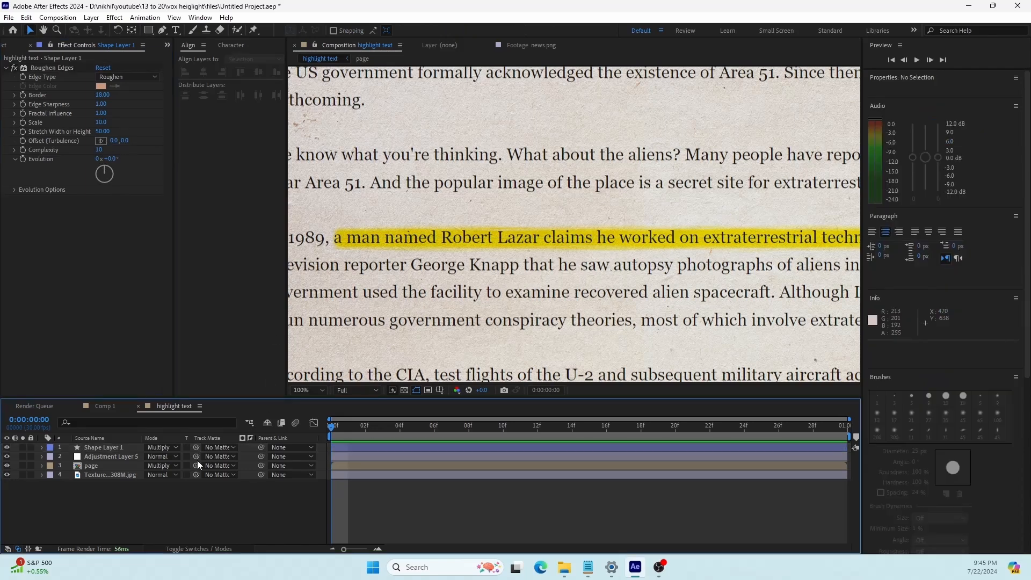
With the playhead at frame 12, add Trim Paths to the highlight shape layer.
{"action": "left_click", "coordinate": [106, 447]}
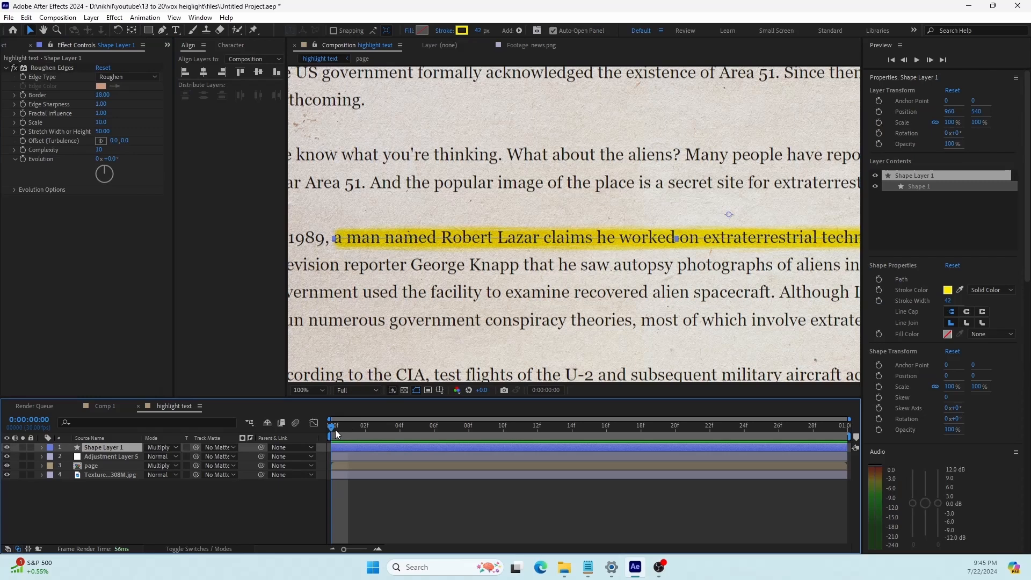
{"action": "left_click_drag", "start_coordinate": [336, 434], "coordinate": [538, 447]}
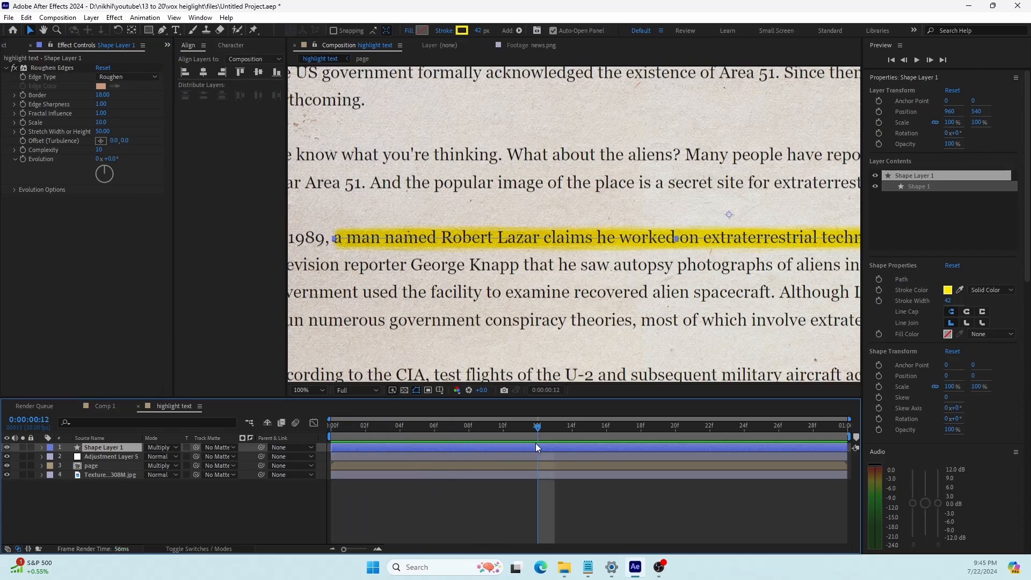
{"action": "left_click", "coordinate": [519, 31]}
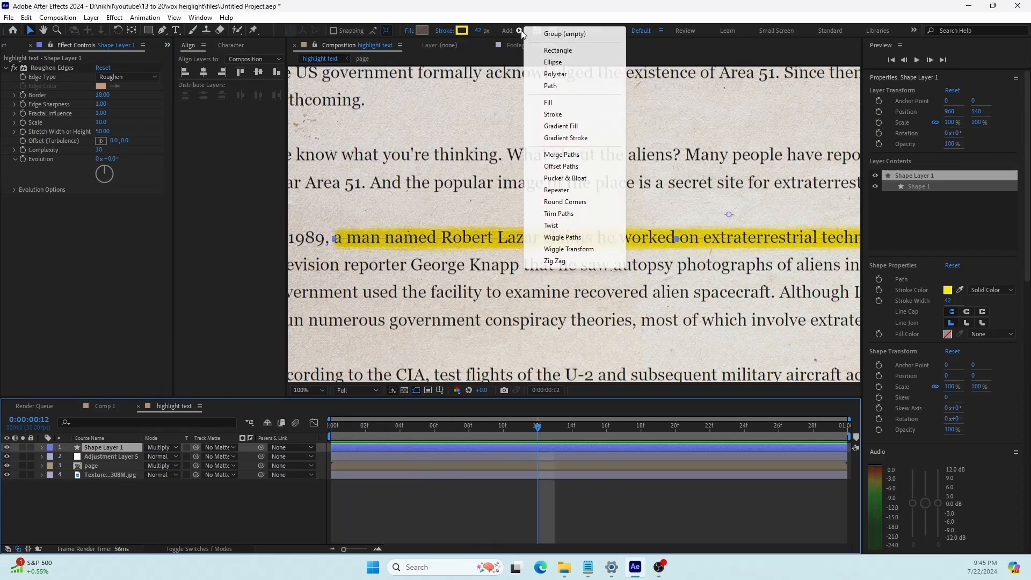
{"action": "left_click", "coordinate": [563, 214]}
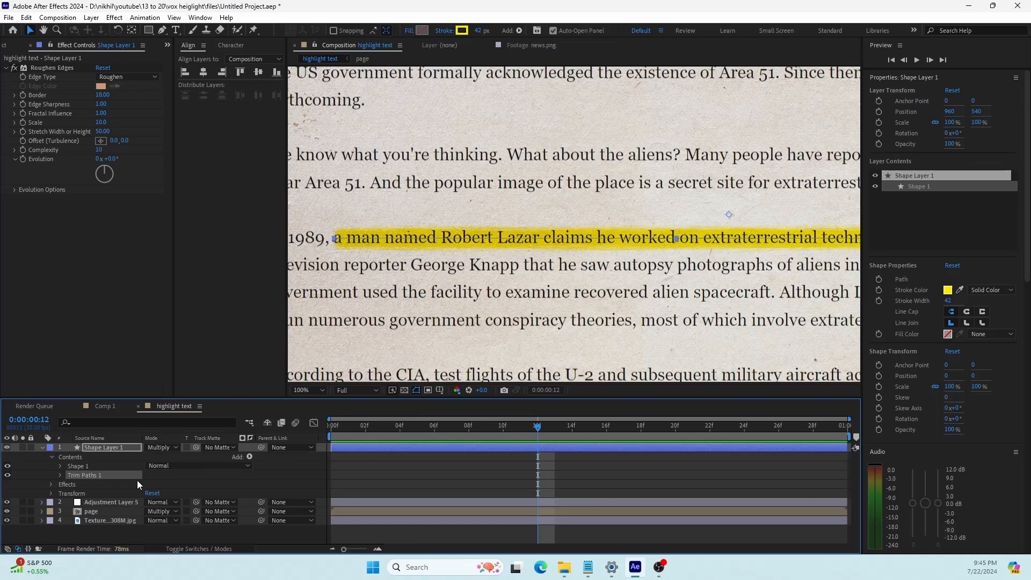
Keyframe the Trim Paths End value from 0% at frame 12 to 100% at frame 28.
{"action": "left_click", "coordinate": [59, 476]}
{"action": "left_click_drag", "start_coordinate": [157, 497], "coordinate": [75, 488]}
{"action": "left_click", "coordinate": [78, 493]}
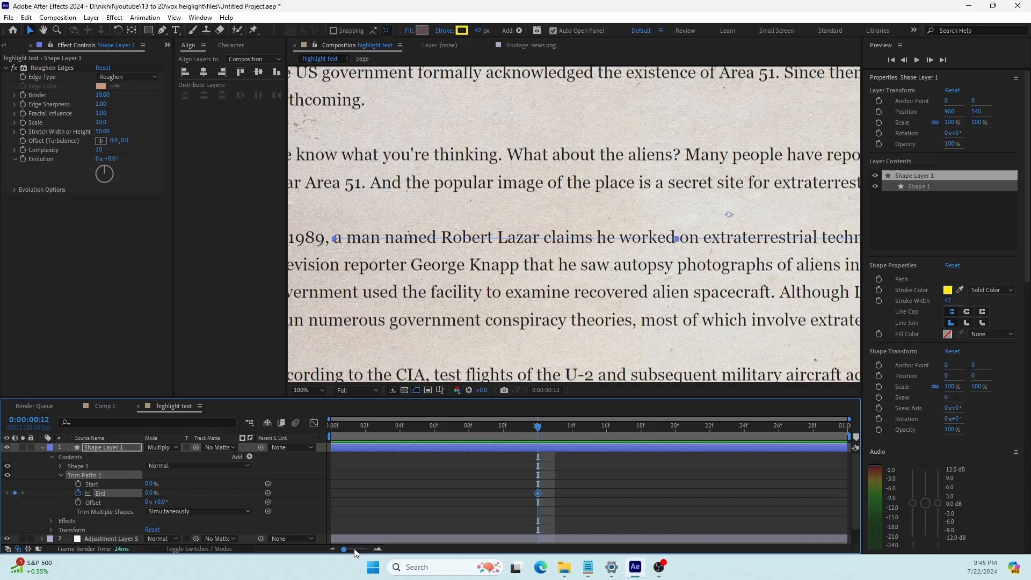
{"action": "left_click_drag", "start_coordinate": [532, 442], "coordinate": [813, 454]}
{"action": "left_click_drag", "start_coordinate": [152, 492], "coordinate": [349, 501]}
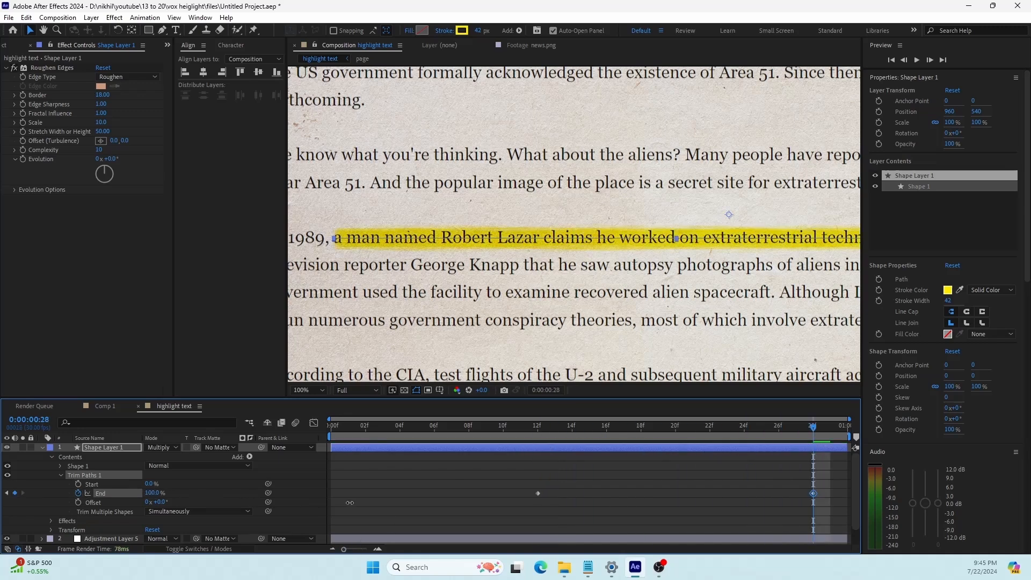
Play back the highlight text composition with the full page in view to check the highlight's reveal animation.
{"action": "scroll", "coordinate": [652, 253], "scroll_direction": "down", "scroll_amount": 1}
{"action": "left_click_drag", "start_coordinate": [658, 250], "coordinate": [583, 256]}
{"action": "key", "text": "space"}
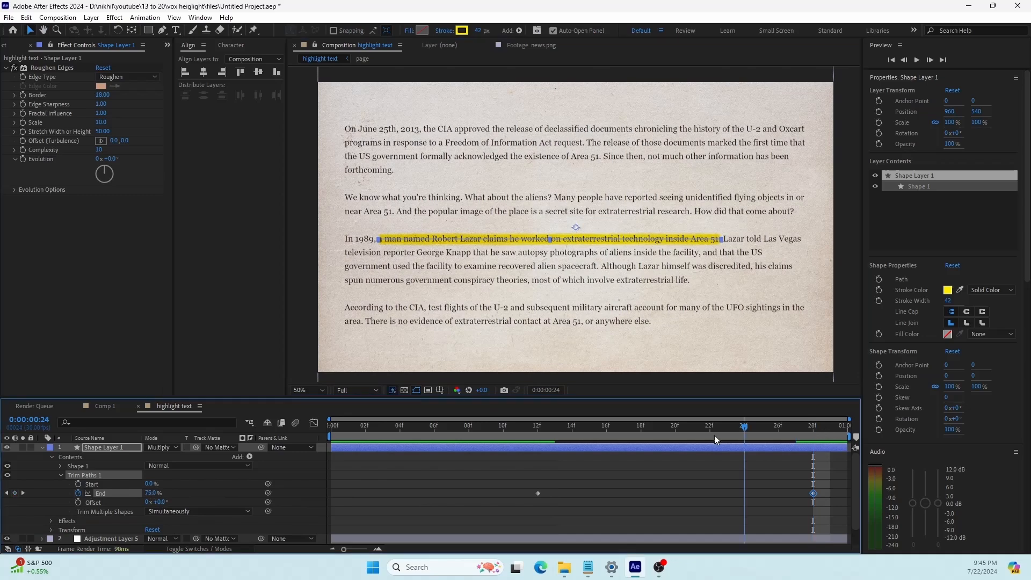
{"action": "key", "text": "space"}
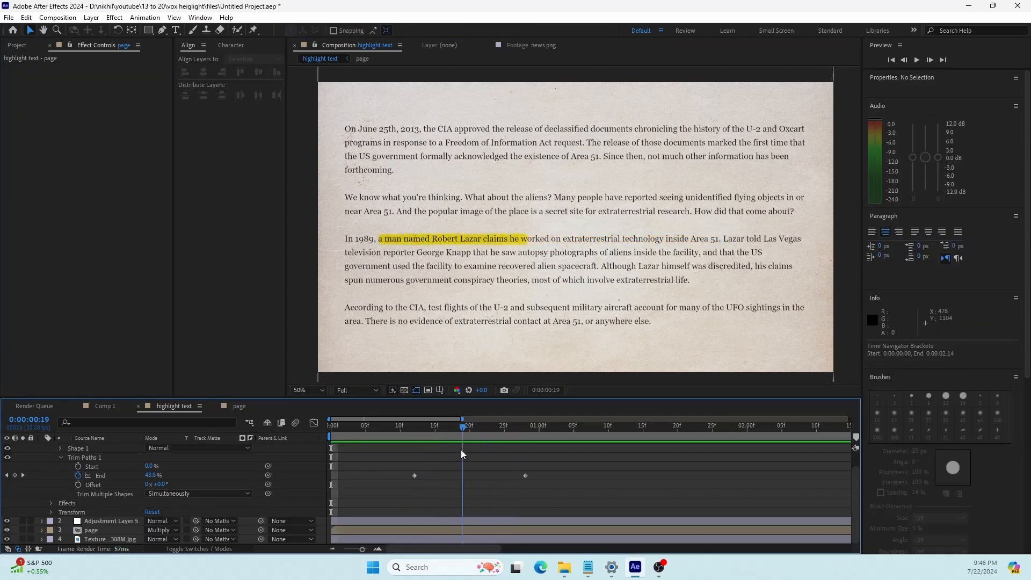
{"action": "mouse_move", "coordinate": [428, 451]}
{"action": "left_mouse_down"}
{"action": "mouse_move", "coordinate": [544, 454]}
{"action": "mouse_move", "coordinate": [414, 457]}
{"action": "left_mouse_up"}
{"action": "key", "text": "space"}
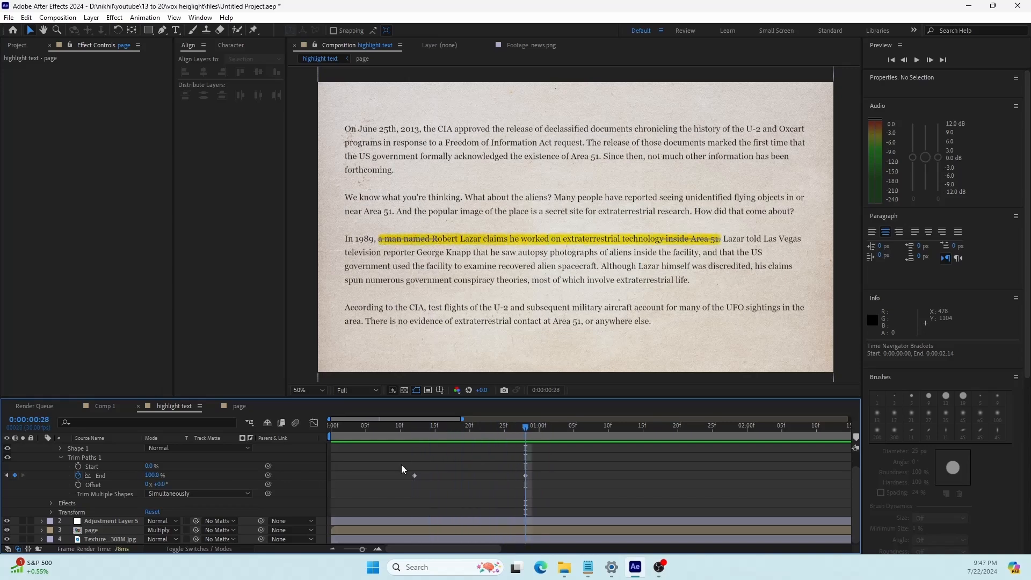
Collapse the shape layer and pre-compose all four layers into a new composition named "page highlight".
{"action": "scroll", "coordinate": [69, 452], "scroll_direction": "up", "scroll_amount": 1}
{"action": "left_click", "coordinate": [42, 448]}
{"action": "left_click_drag", "start_coordinate": [103, 511], "coordinate": [65, 446]}
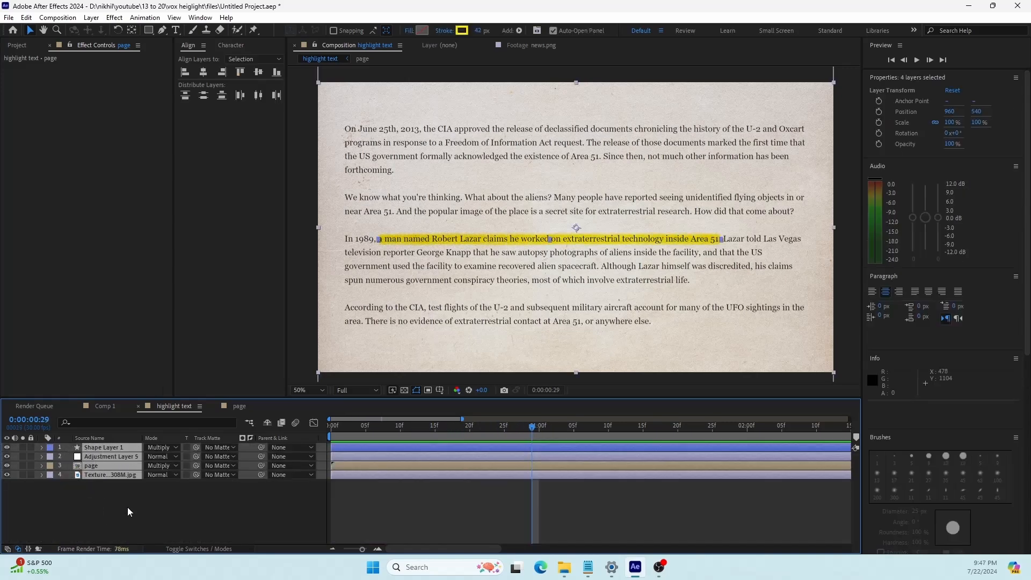
{"action": "right_click", "coordinate": [116, 454]}
{"action": "left_click", "coordinate": [163, 379]}
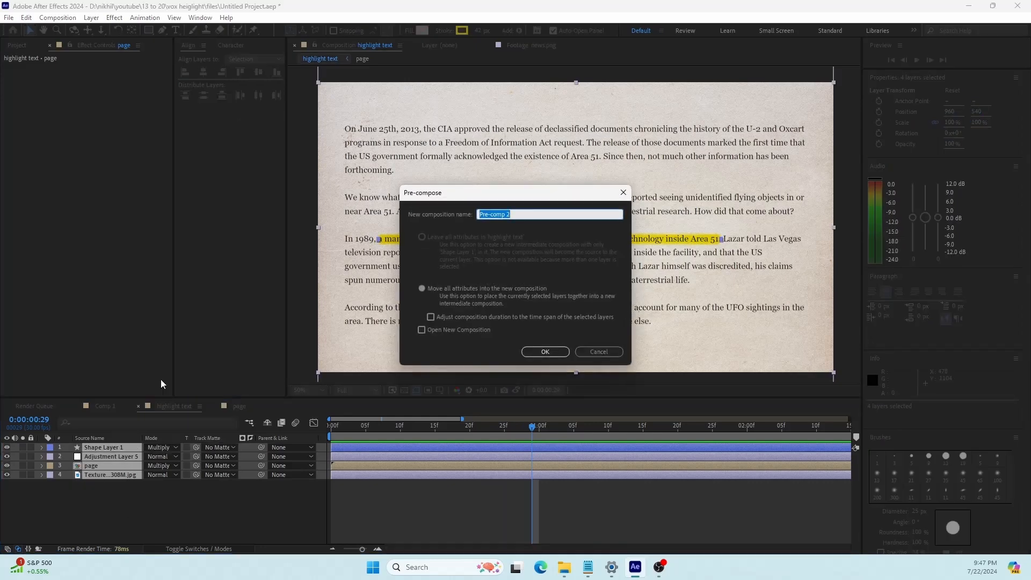
{"action": "type", "text": "page highligght"}
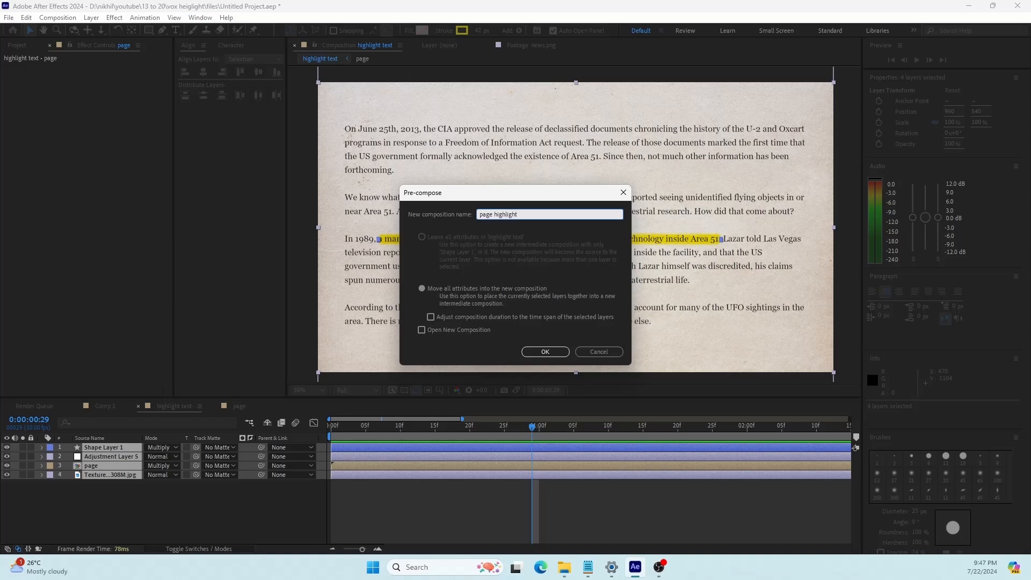
{"action": "key", "text": "Return"}
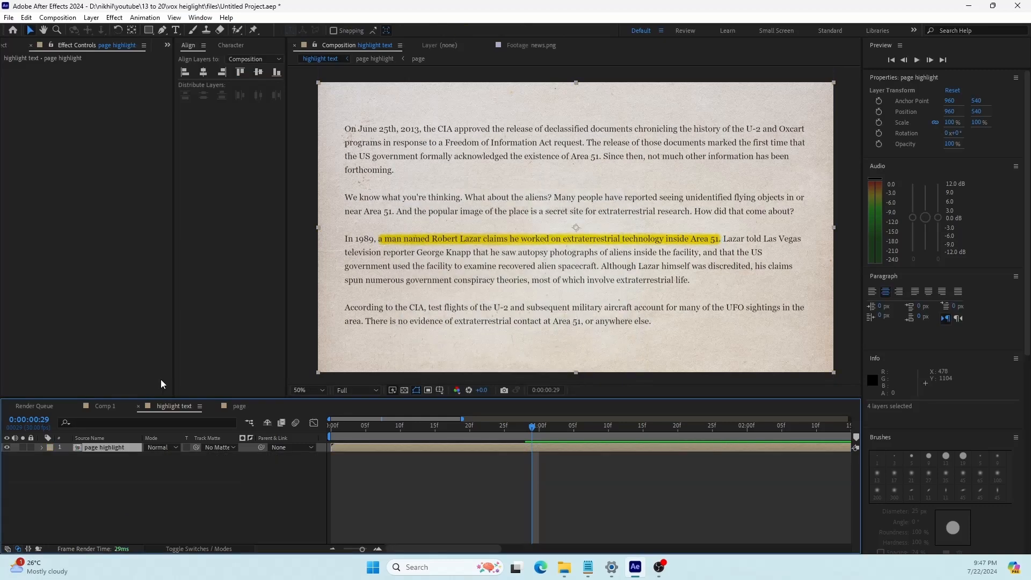
Scale the page highlight layer to 121.6% and shift it horizontally to X position 1012.
{"action": "key", "text": "comma"}
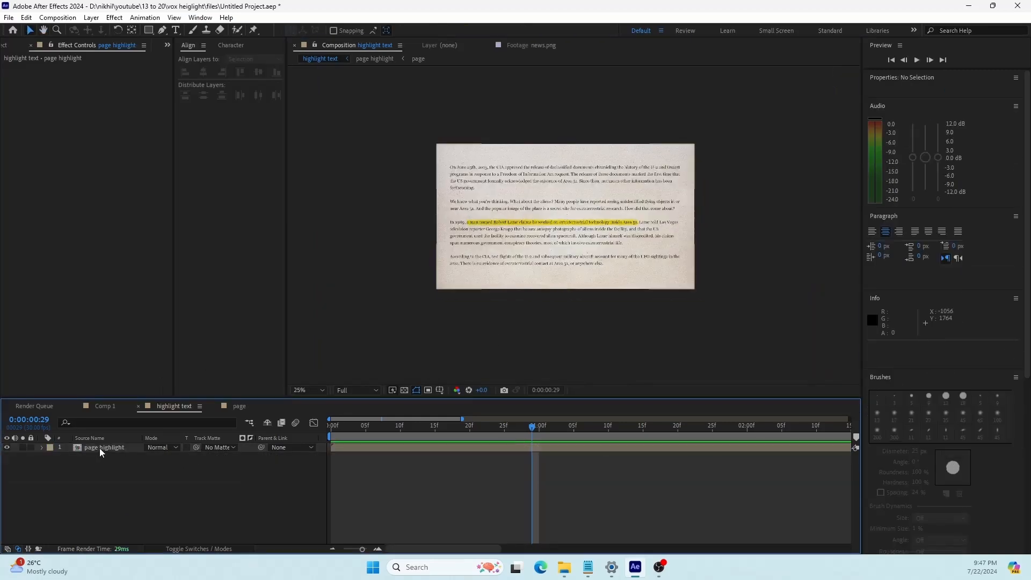
{"action": "left_click", "coordinate": [101, 450]}
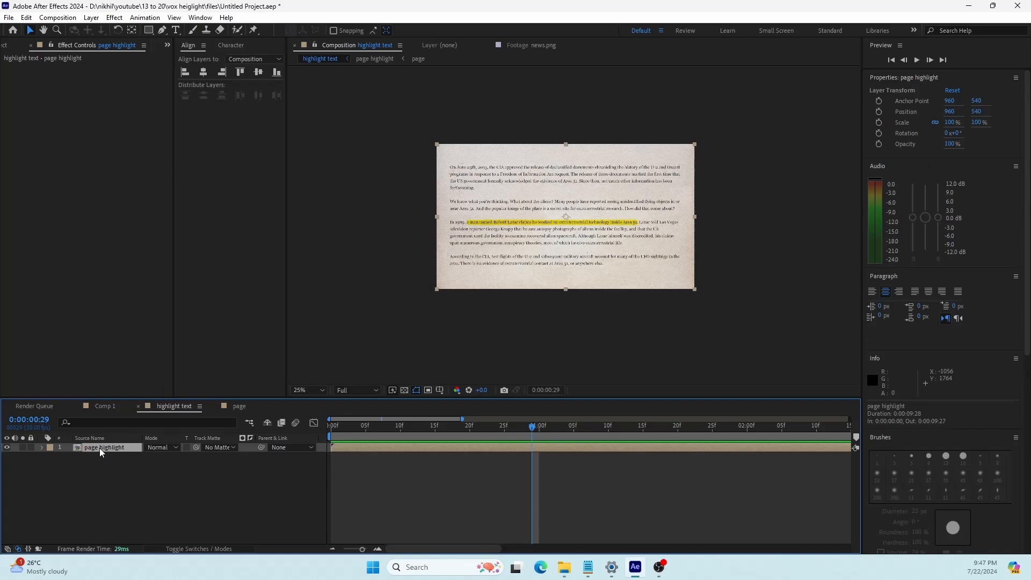
{"action": "key", "text": "s"}
{"action": "left_click_drag", "start_coordinate": [177, 462], "coordinate": [315, 460]}
{"action": "scroll", "coordinate": [655, 222], "scroll_direction": "up", "scroll_amount": 2}
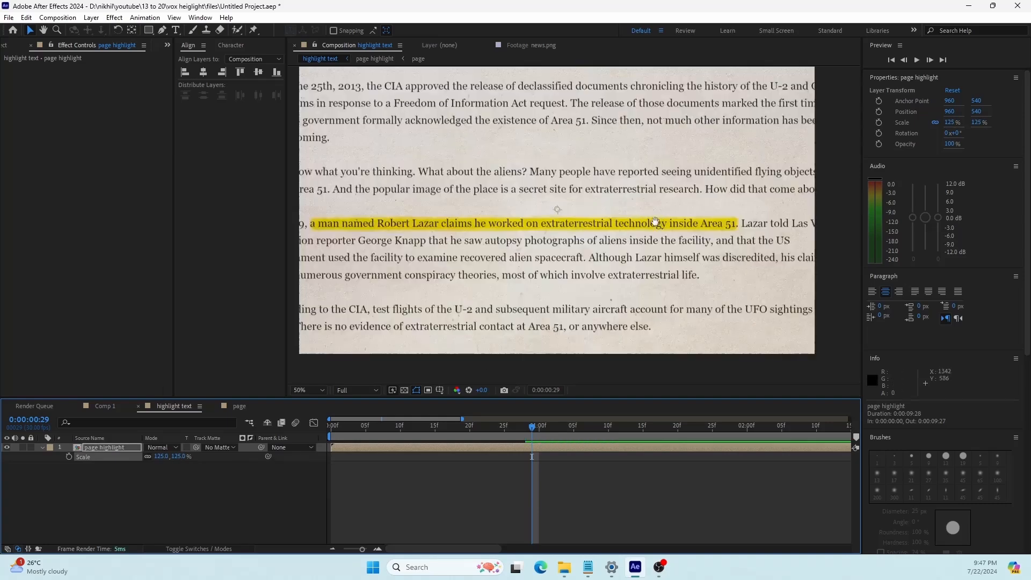
{"action": "left_click_drag", "start_coordinate": [655, 221], "coordinate": [640, 230]}
{"action": "left_click_drag", "start_coordinate": [163, 460], "coordinate": [144, 460]}
{"action": "left_click", "coordinate": [487, 318]}
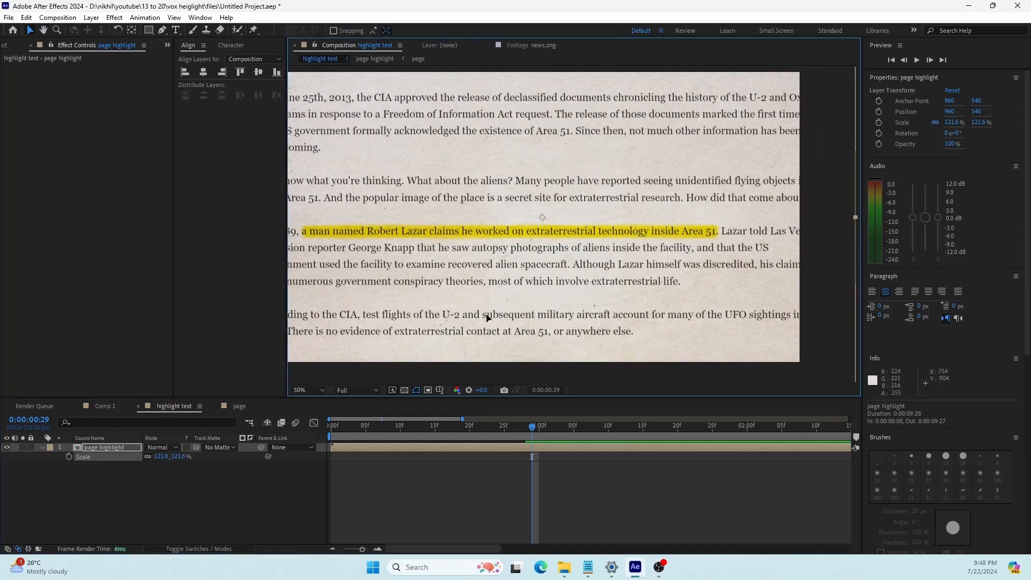
{"action": "left_click_drag", "start_coordinate": [486, 318], "coordinate": [500, 318]}
{"action": "scroll", "coordinate": [502, 316], "scroll_direction": "down", "scroll_amount": 2}
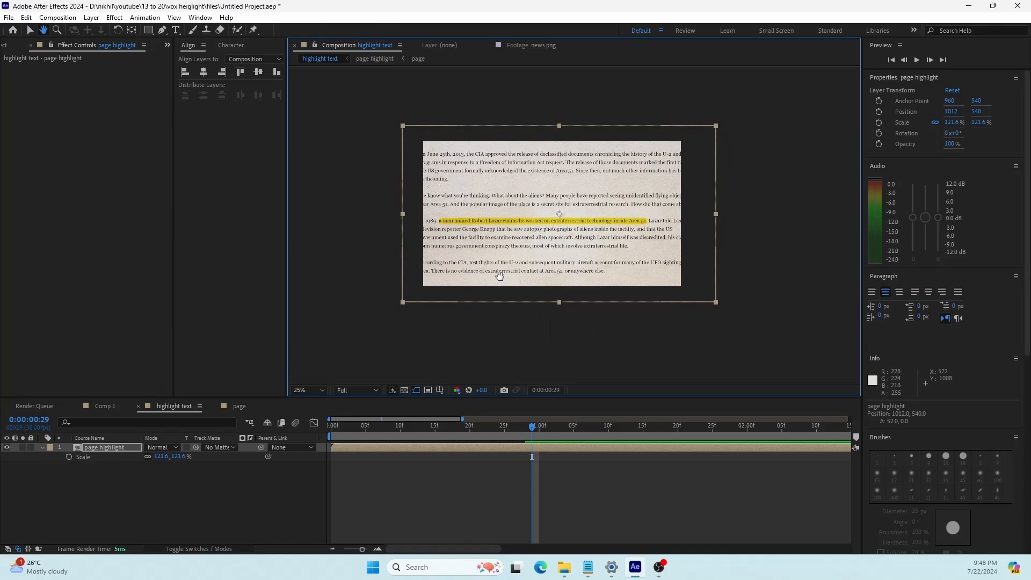
Find the Basic 3D effect and apply it to the page highlight layer.
{"action": "left_click", "coordinate": [104, 450]}
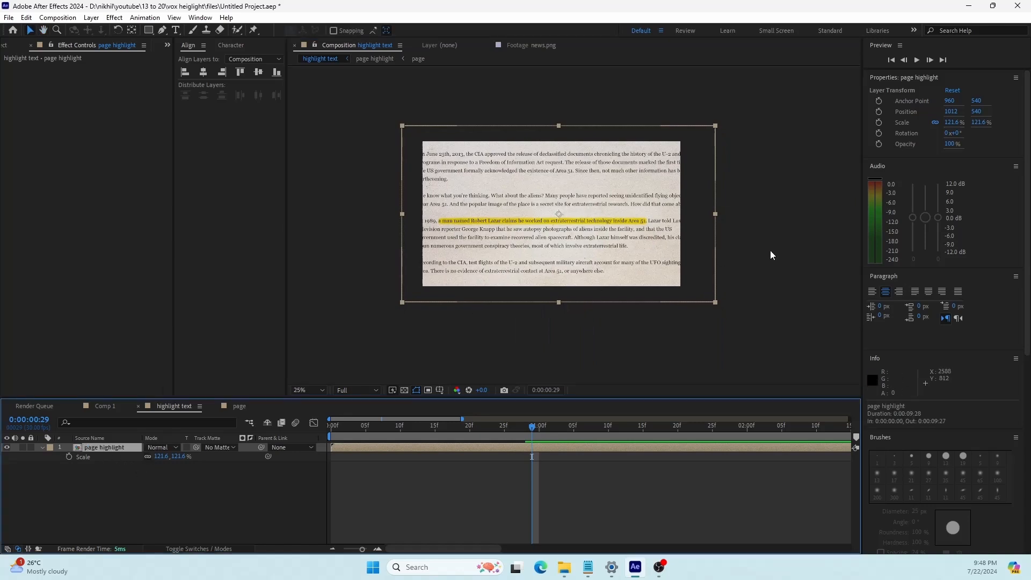
{"action": "key", "text": "ctrl+5"}
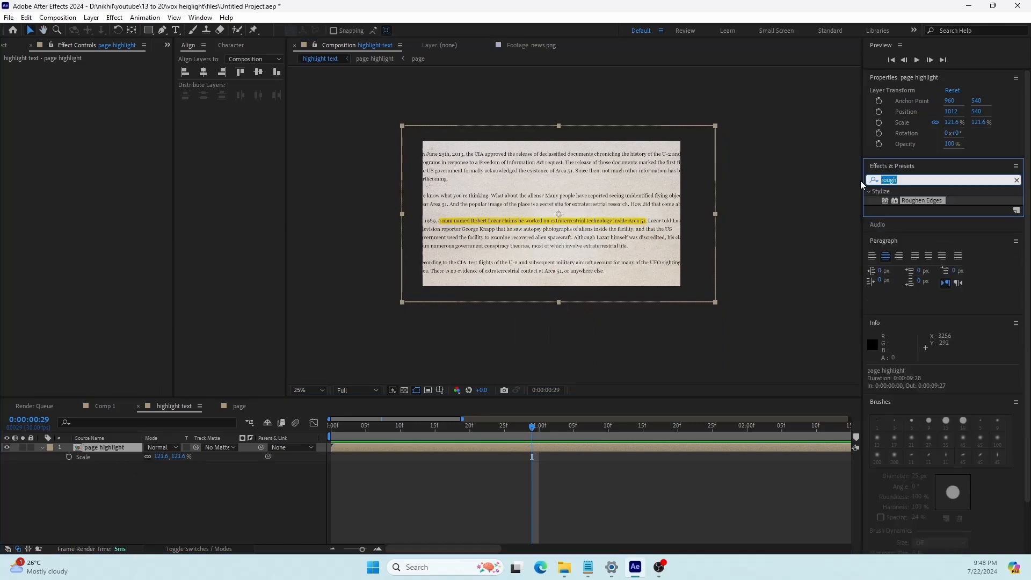
{"action": "type", "text": "basic"}
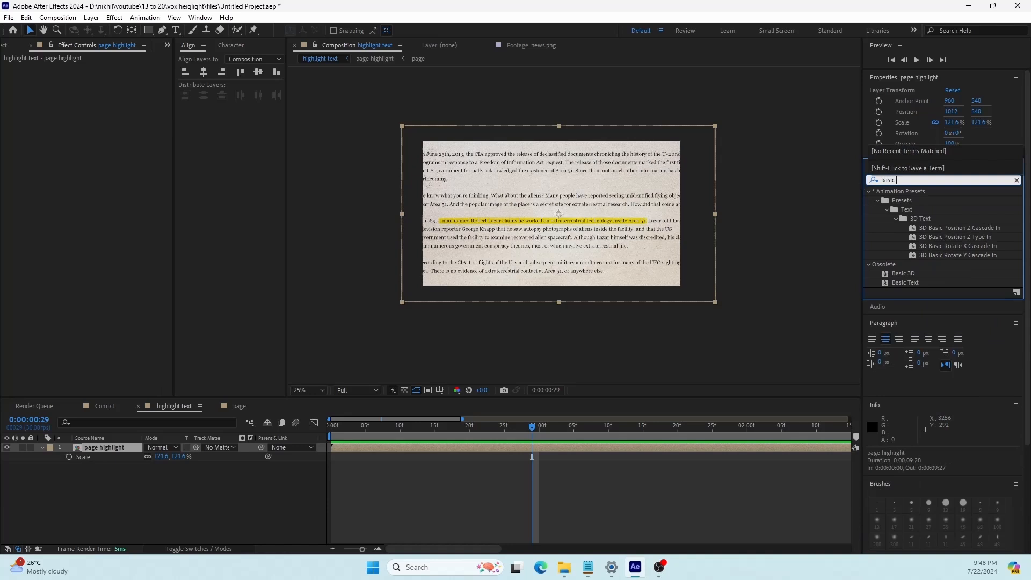
{"action": "type", "text": " 3d"}
{"action": "left_click_drag", "start_coordinate": [914, 202], "coordinate": [120, 448]}
{"action": "left_click", "coordinate": [127, 483]}
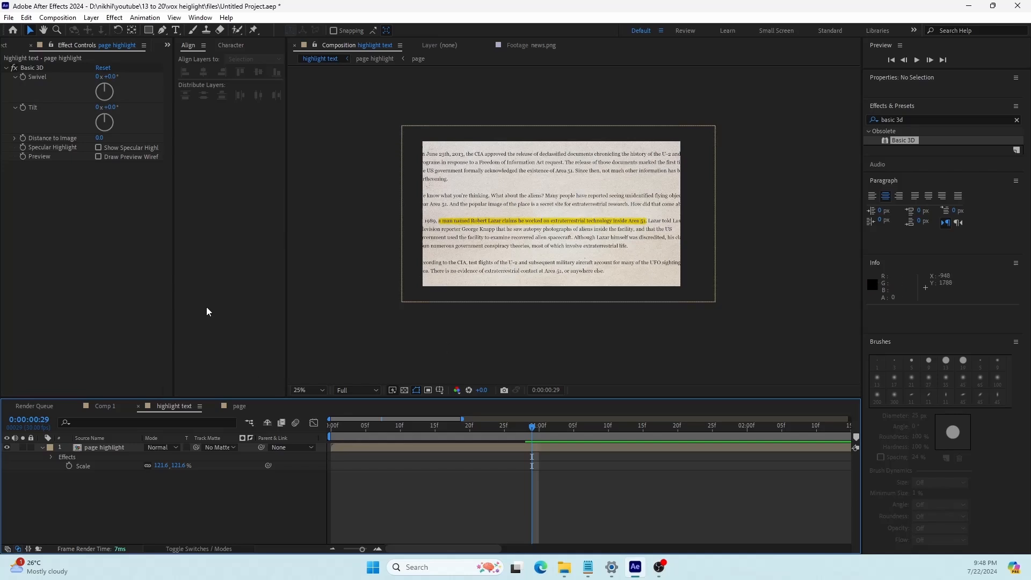
Set the Basic 3D swivel to -14° and the tilt to -17° to angle the page.
{"action": "mouse_move", "coordinate": [110, 77]}
{"action": "left_mouse_down"}
{"action": "mouse_move", "coordinate": [99, 77]}
{"action": "mouse_move", "coordinate": [106, 107]}
{"action": "mouse_move", "coordinate": [108, 77]}
{"action": "left_mouse_up"}
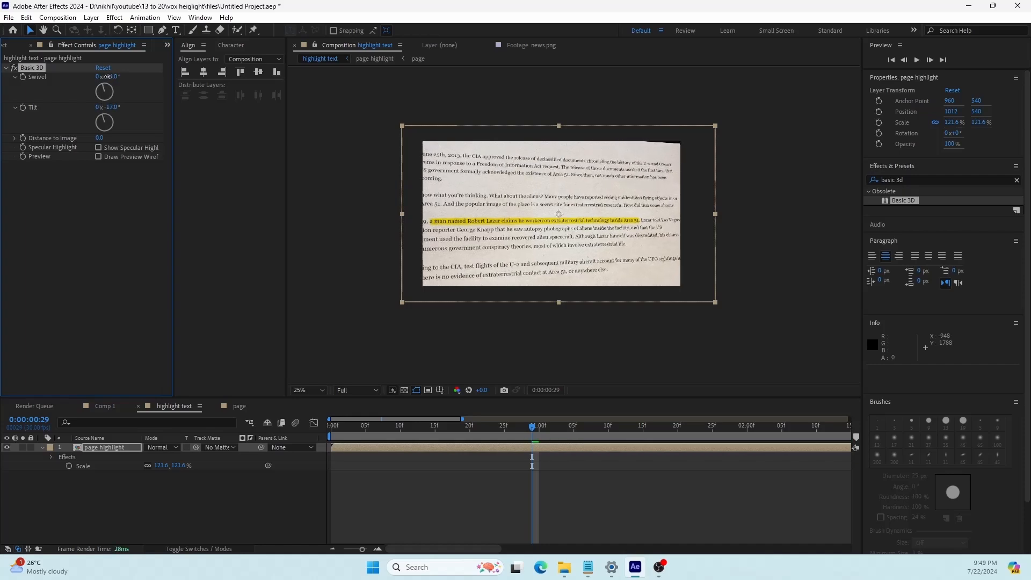
{"action": "scroll", "coordinate": [437, 107], "scroll_direction": "up", "scroll_amount": 1}
{"action": "left_click_drag", "start_coordinate": [437, 106], "coordinate": [490, 159]}
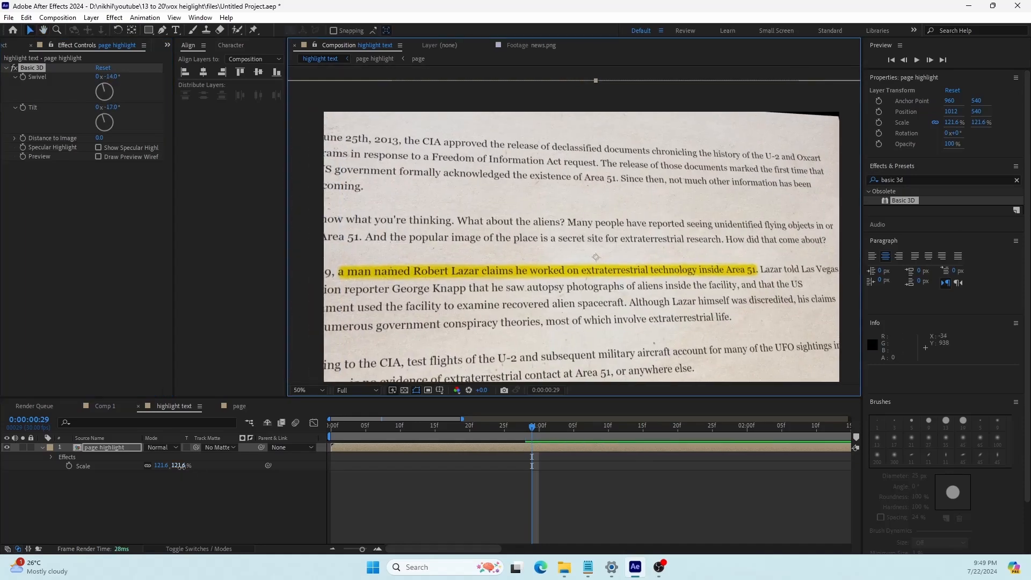
Scale the page highlight layer to 140% and shift it horizontally to X position 1132.
{"action": "left_click_drag", "start_coordinate": [182, 466], "coordinate": [243, 471]}
{"action": "scroll", "coordinate": [487, 274], "scroll_direction": "down", "scroll_amount": 1}
{"action": "left_click_drag", "start_coordinate": [487, 286], "coordinate": [492, 305]}
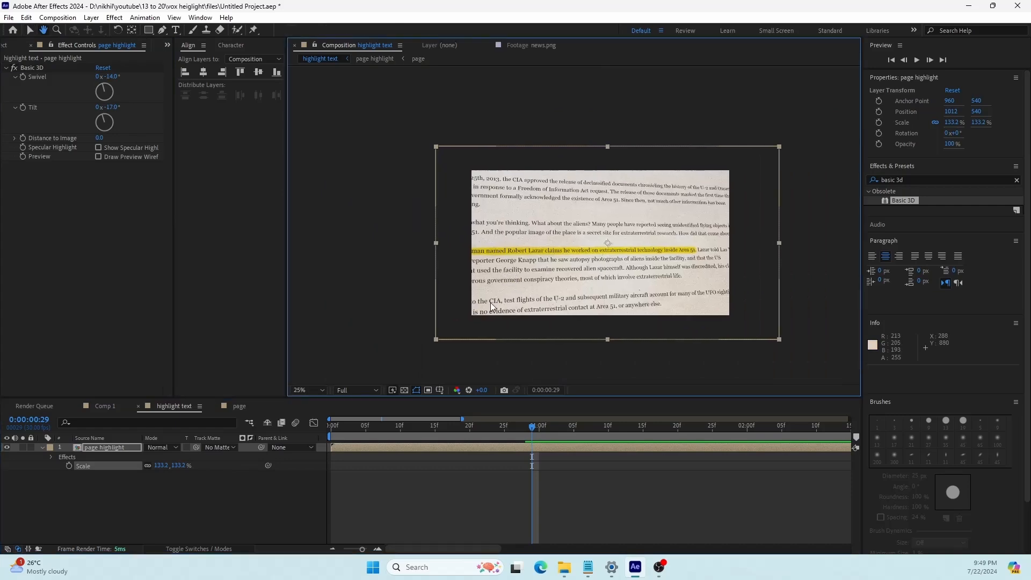
{"action": "left_click", "coordinate": [179, 467]}
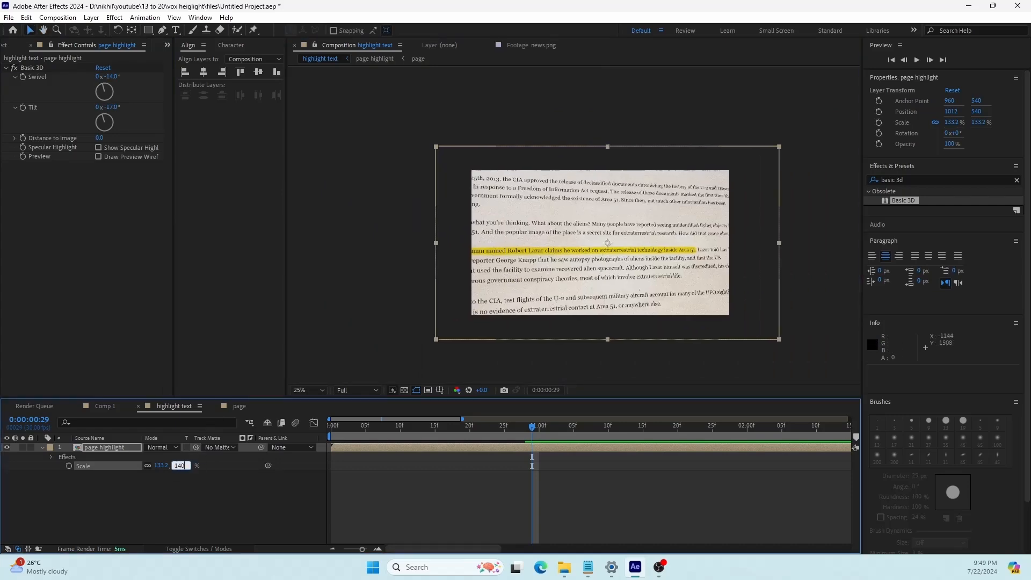
{"action": "key", "text": "Return"}
{"action": "left_click_drag", "start_coordinate": [611, 268], "coordinate": [626, 269]}
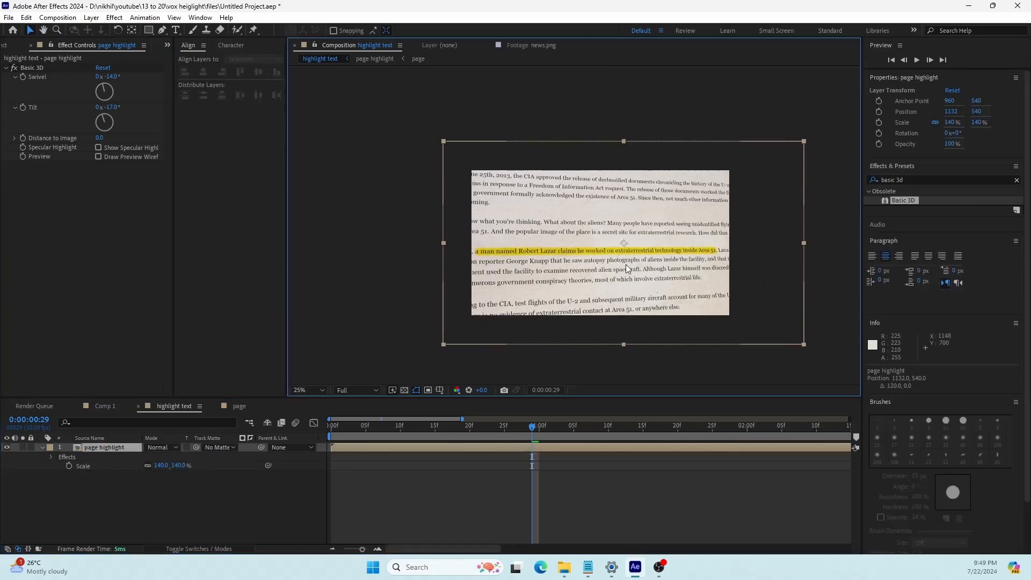
Add Basic 3D swivel and tilt keyframes to the page highlight layer at the first frame.
{"action": "scroll", "coordinate": [626, 269], "scroll_direction": "up", "scroll_amount": 1}
{"action": "scroll", "coordinate": [591, 241], "scroll_direction": "down", "scroll_amount": 1}
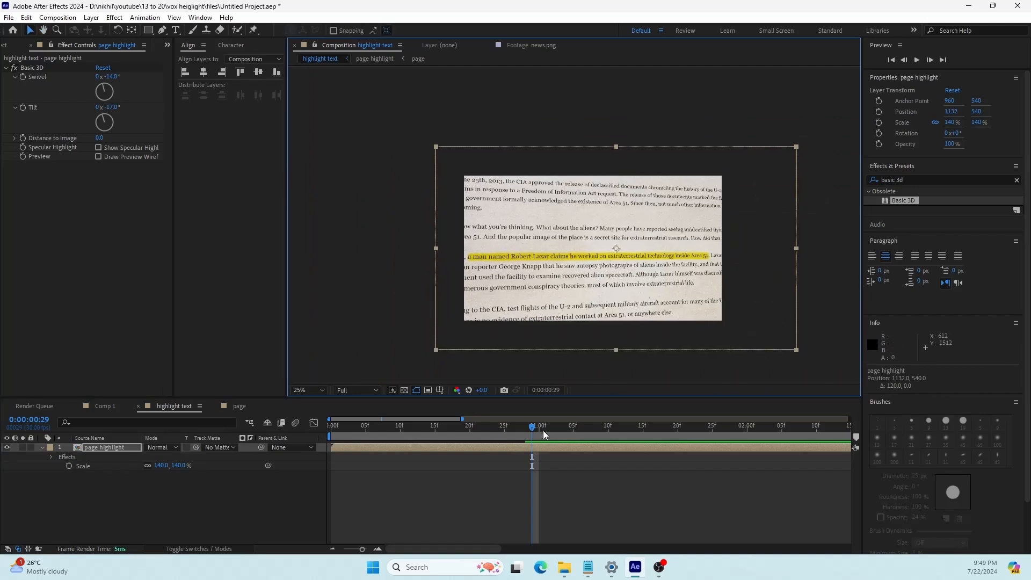
{"action": "left_click_drag", "start_coordinate": [544, 434], "coordinate": [320, 437]}
{"action": "left_click", "coordinate": [237, 504]}
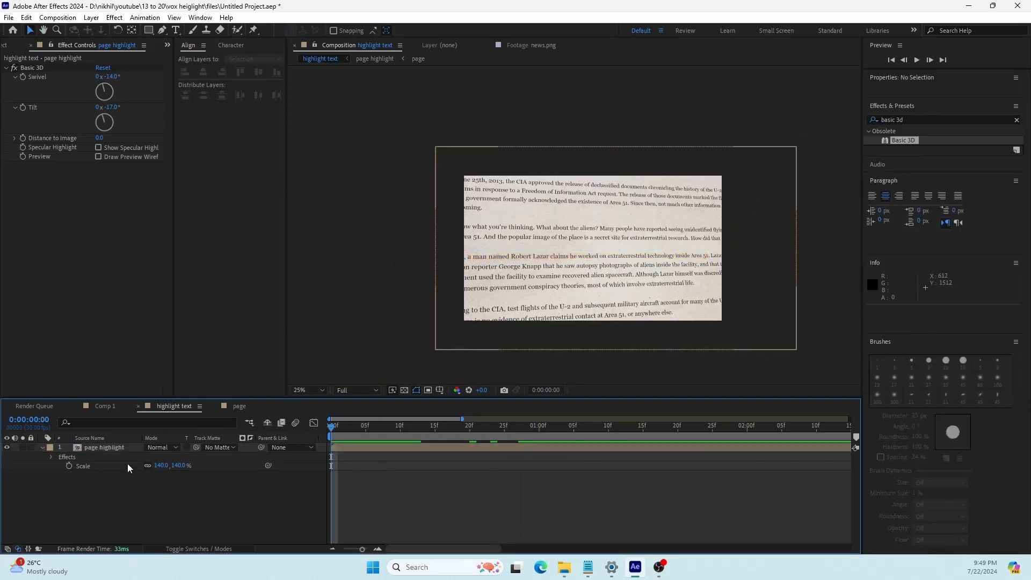
{"action": "left_click", "coordinate": [91, 450]}
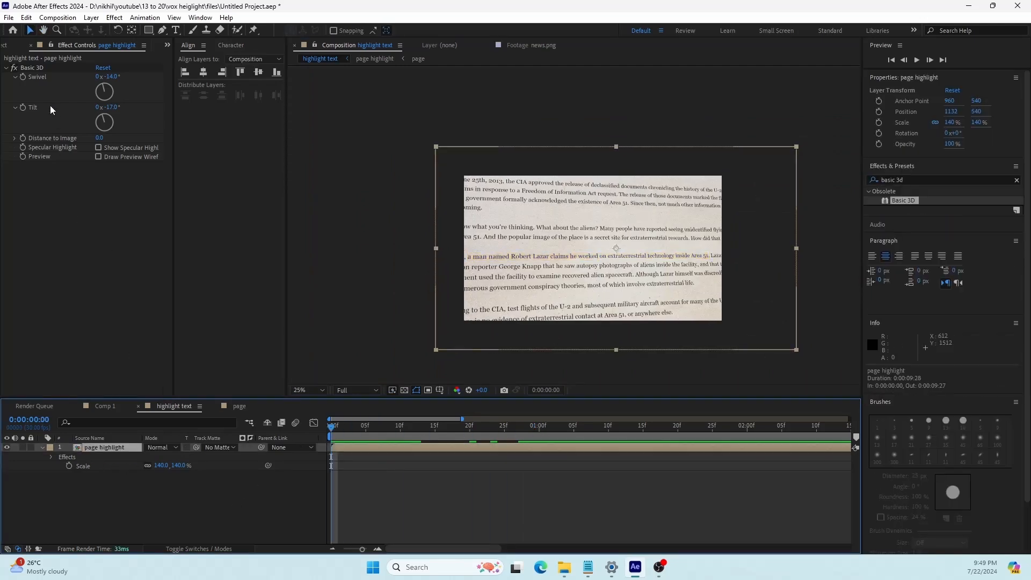
{"action": "left_click", "coordinate": [22, 77]}
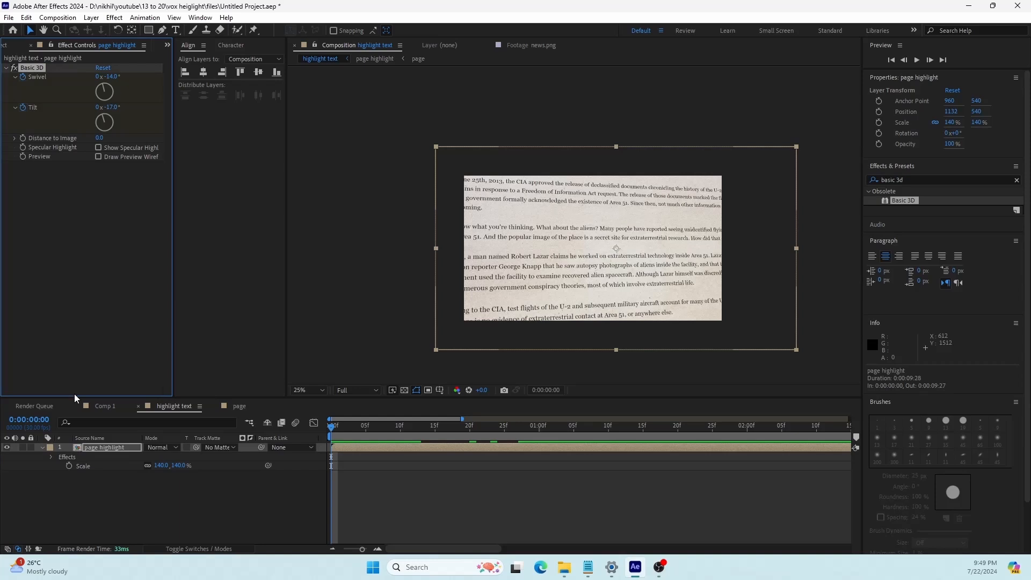
{"action": "key", "text": "u"}
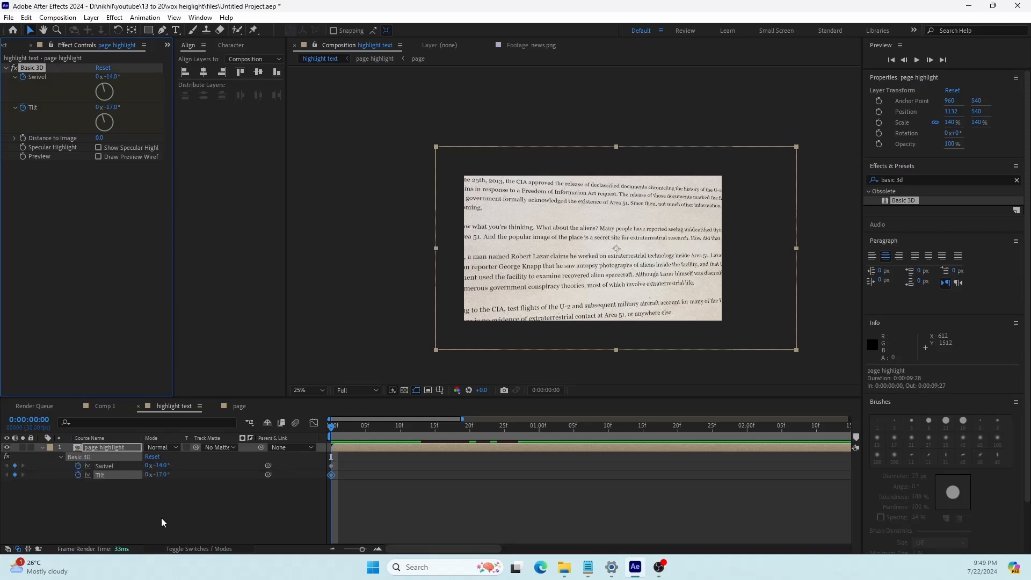
Add scale, position and rotation keyframes to the page highlight layer at the first frame, and show all its keyframed properties.
{"action": "left_click", "coordinate": [93, 452]}
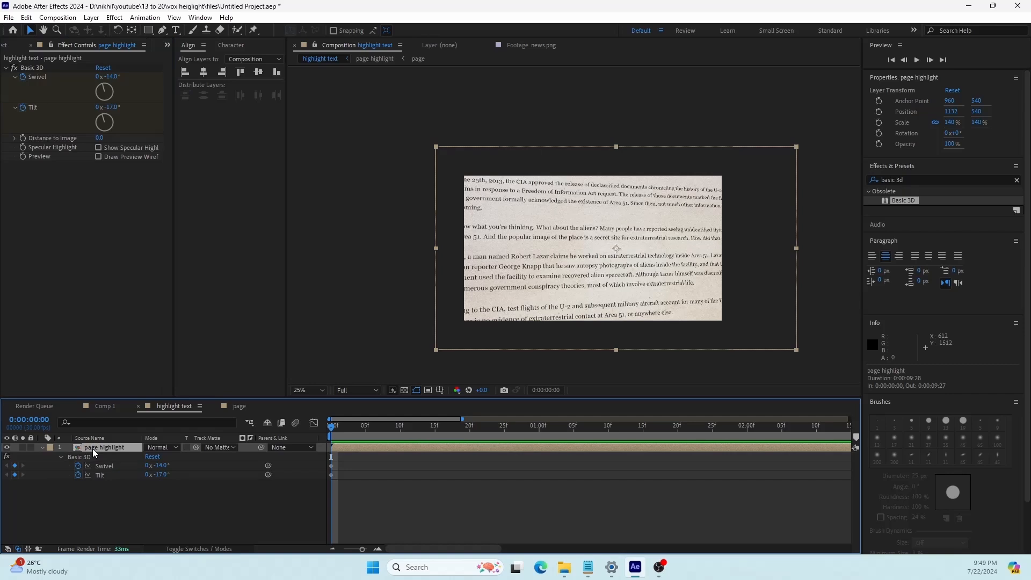
{"action": "key", "text": "s"}
{"action": "left_click", "coordinate": [69, 457]}
{"action": "key", "text": "shift+p"}
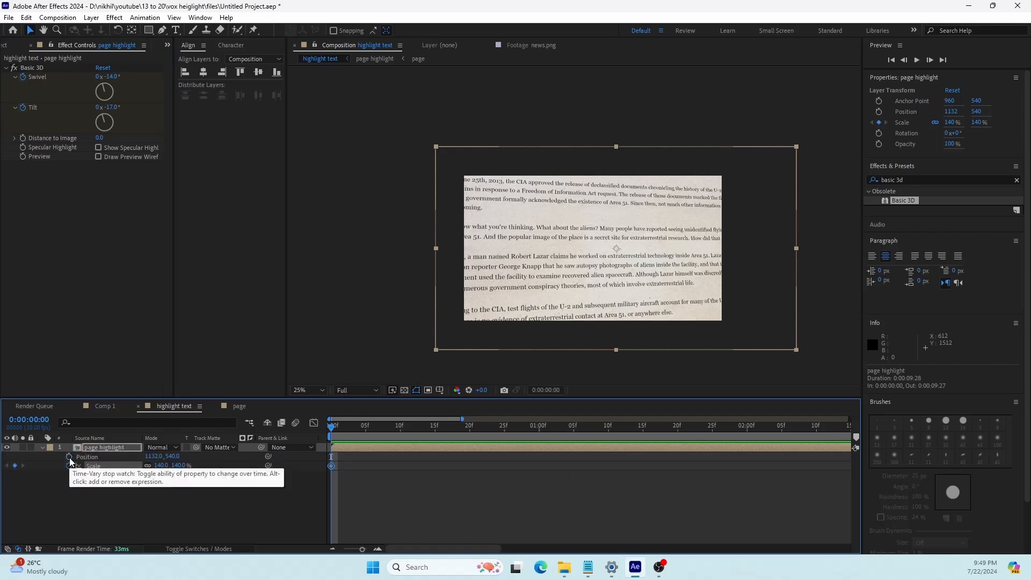
{"action": "left_click", "coordinate": [69, 456]}
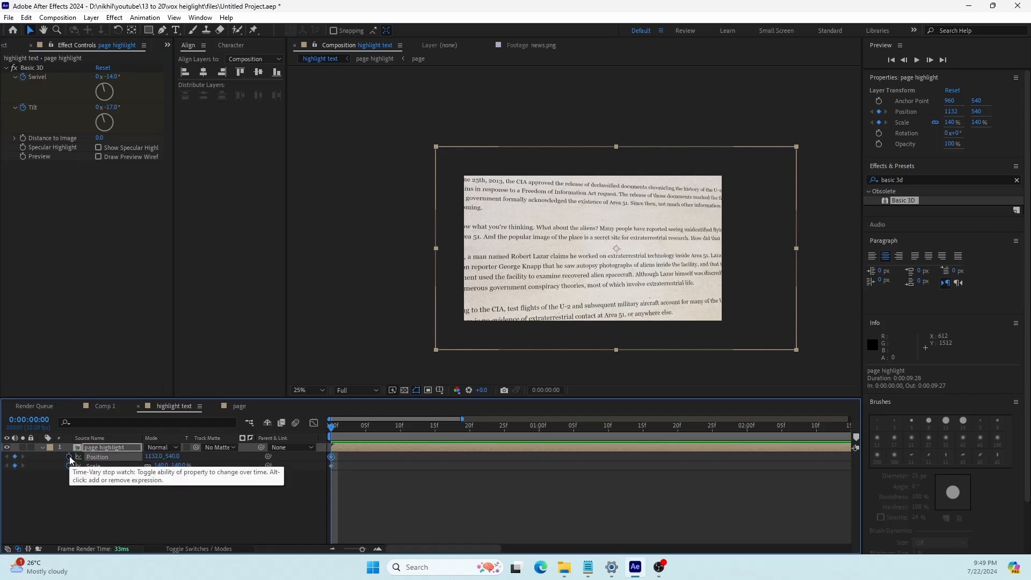
{"action": "key", "text": "shift+r"}
{"action": "left_click", "coordinate": [67, 475]}
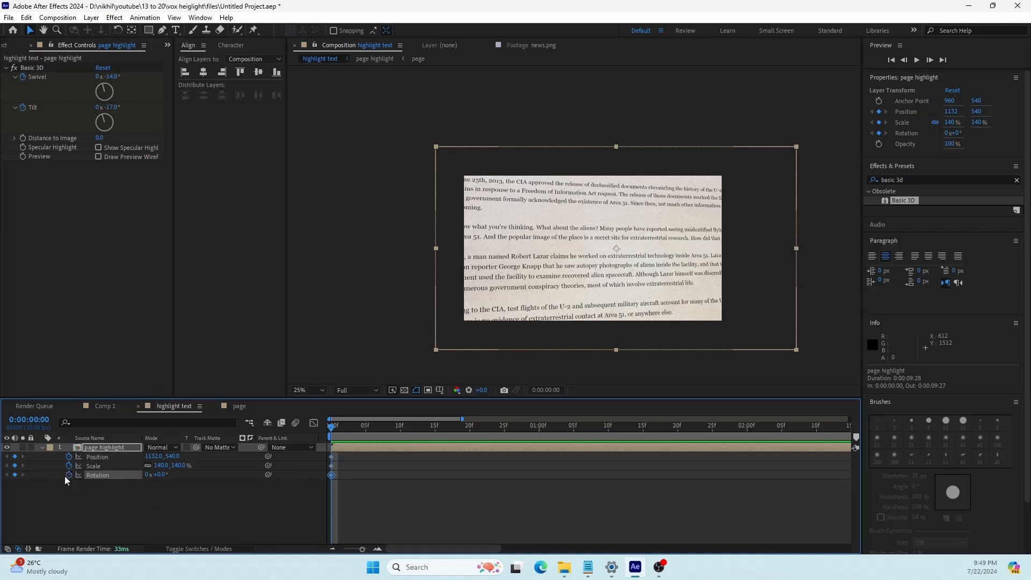
{"action": "key", "text": "u"}
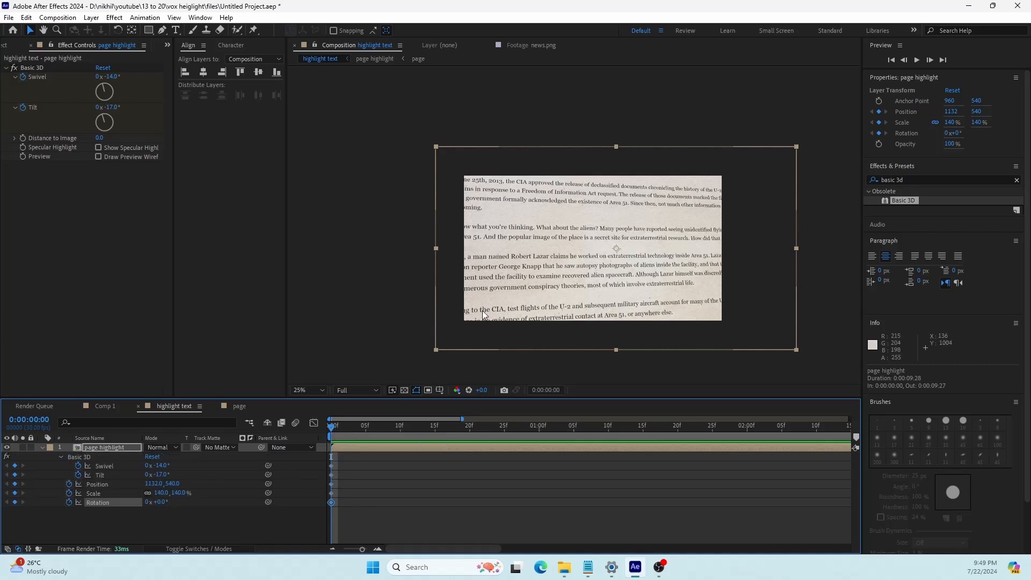
Move the page highlight layer to position 1324, 628 at the first frame and to 1212, 480 at frame 13.
{"action": "left_click_drag", "start_coordinate": [482, 314], "coordinate": [480, 353]}
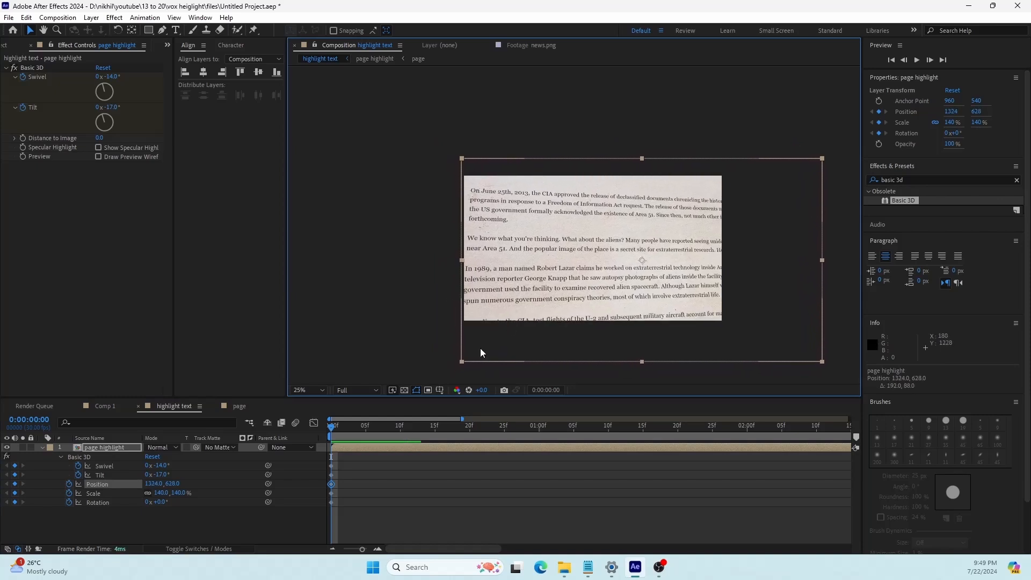
{"action": "left_click_drag", "start_coordinate": [333, 435], "coordinate": [423, 436]}
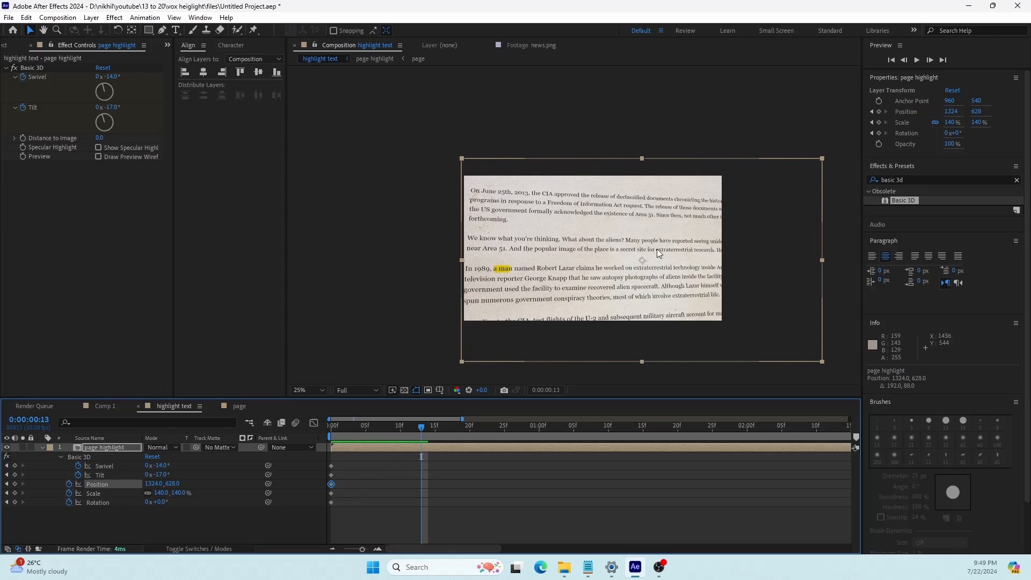
{"action": "left_click_drag", "start_coordinate": [660, 252], "coordinate": [644, 233]}
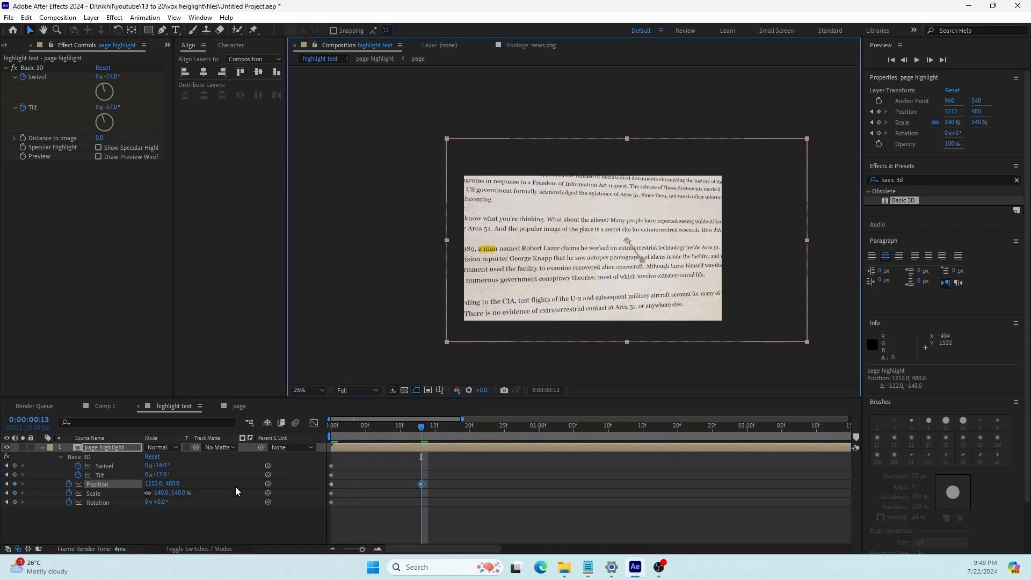
At frame 13, set the layer's scale to 141%, swivel to -30°, tilt to -25° and rotation to -1.7°.
{"action": "left_click_drag", "start_coordinate": [174, 493], "coordinate": [176, 492]}
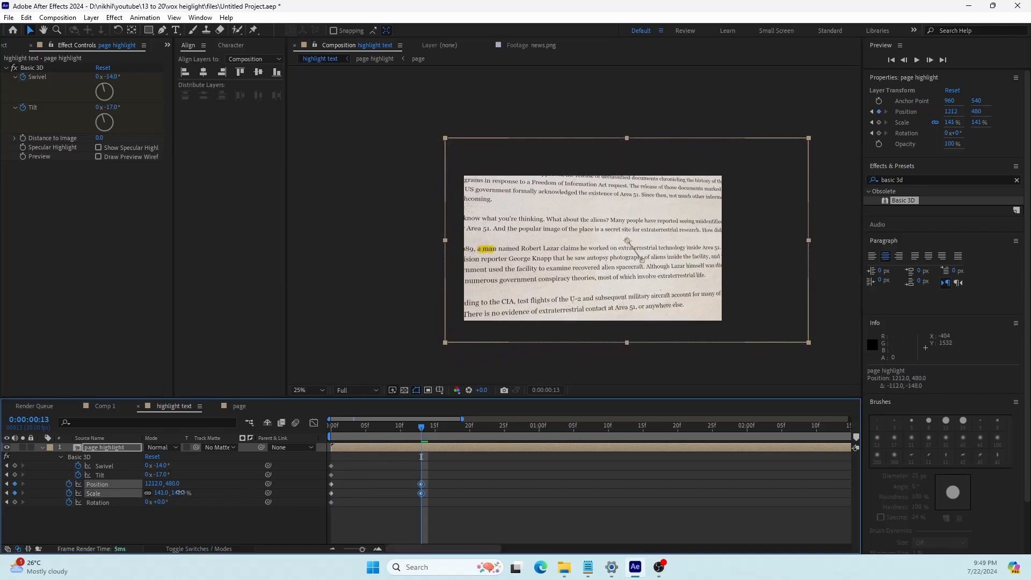
{"action": "left_click_drag", "start_coordinate": [117, 107], "coordinate": [103, 79]}
{"action": "left_click", "coordinate": [117, 107]}
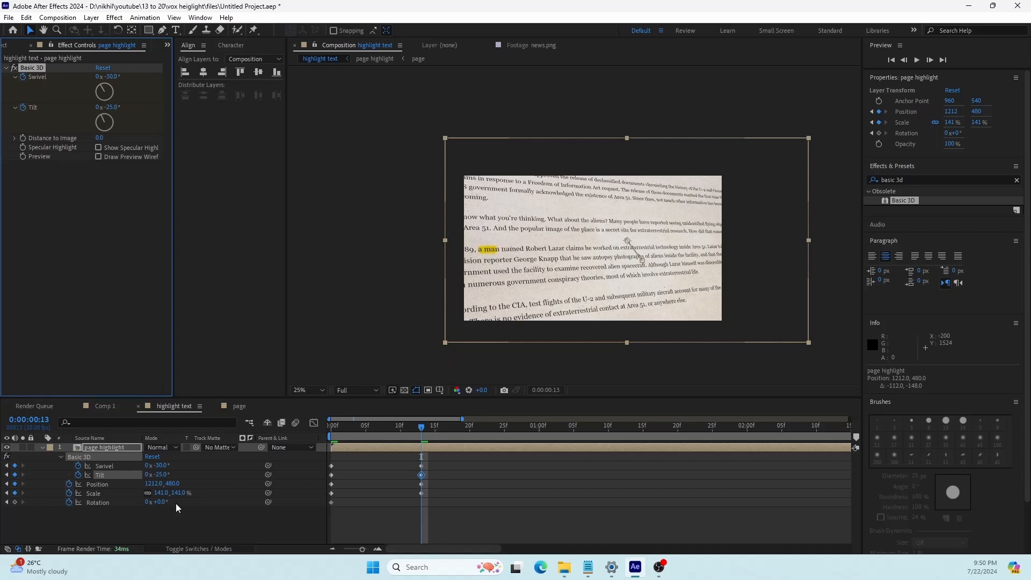
{"action": "left_click_drag", "start_coordinate": [166, 501], "coordinate": [161, 507]}
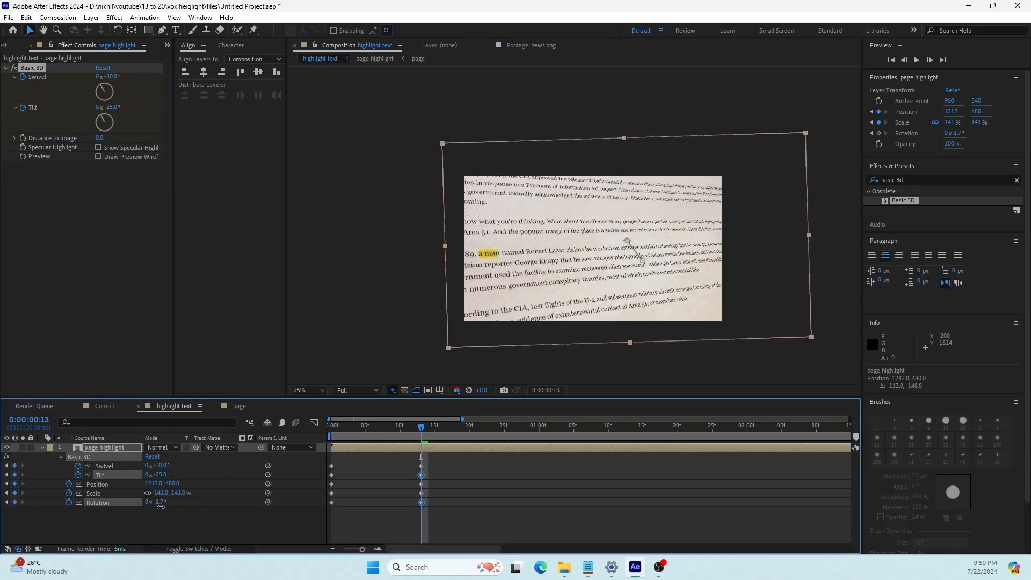
Return to the first frame, find the CC Page Turn effect and apply it to the page highlight layer.
{"action": "left_click_drag", "start_coordinate": [421, 427], "coordinate": [327, 461]}
{"action": "left_click", "coordinate": [106, 448]}
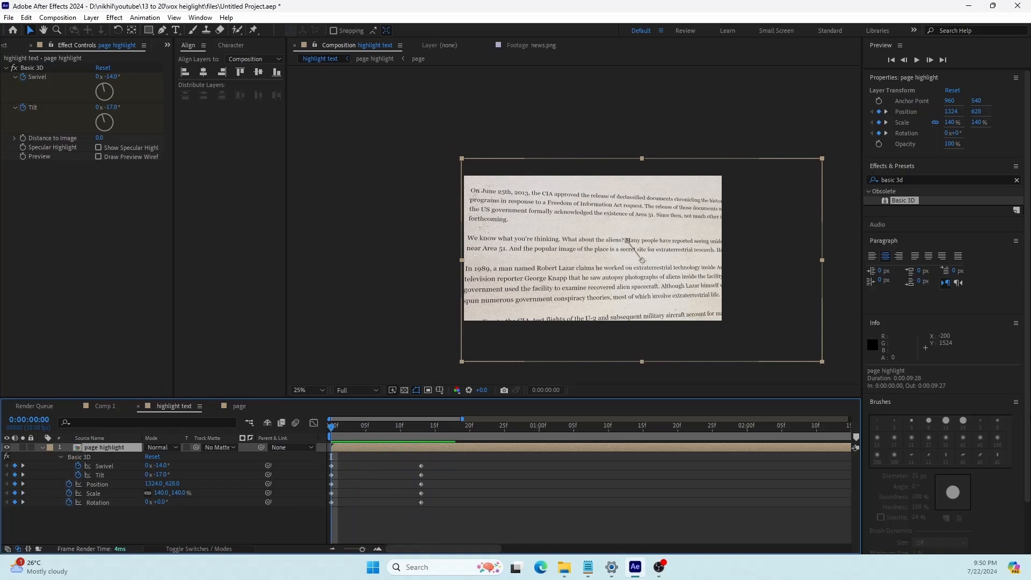
{"action": "left_click", "coordinate": [934, 180]}
{"action": "type", "text": "c"}
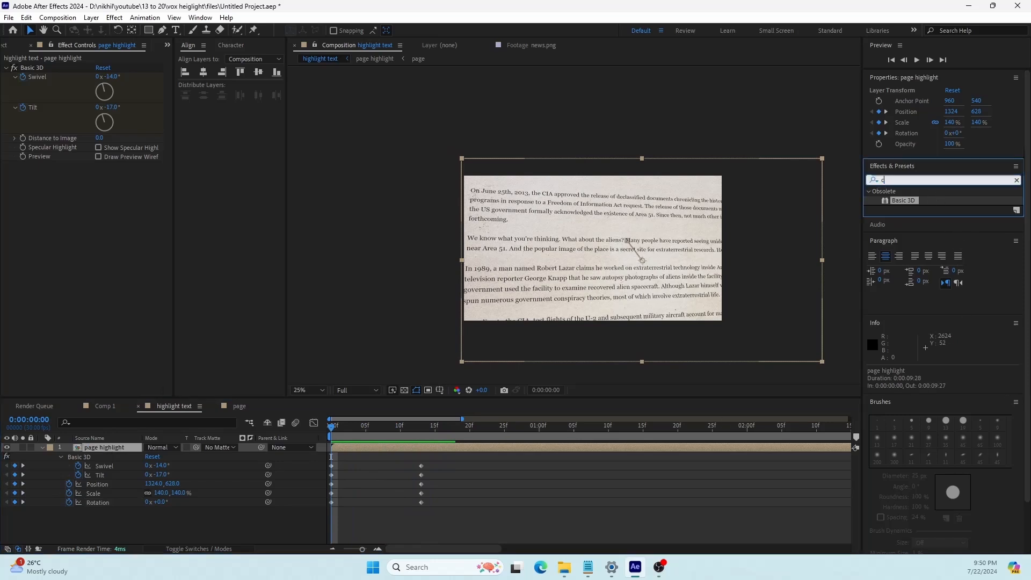
{"action": "type", "text": "c pag"}
{"action": "left_click_drag", "start_coordinate": [904, 201], "coordinate": [101, 450]}
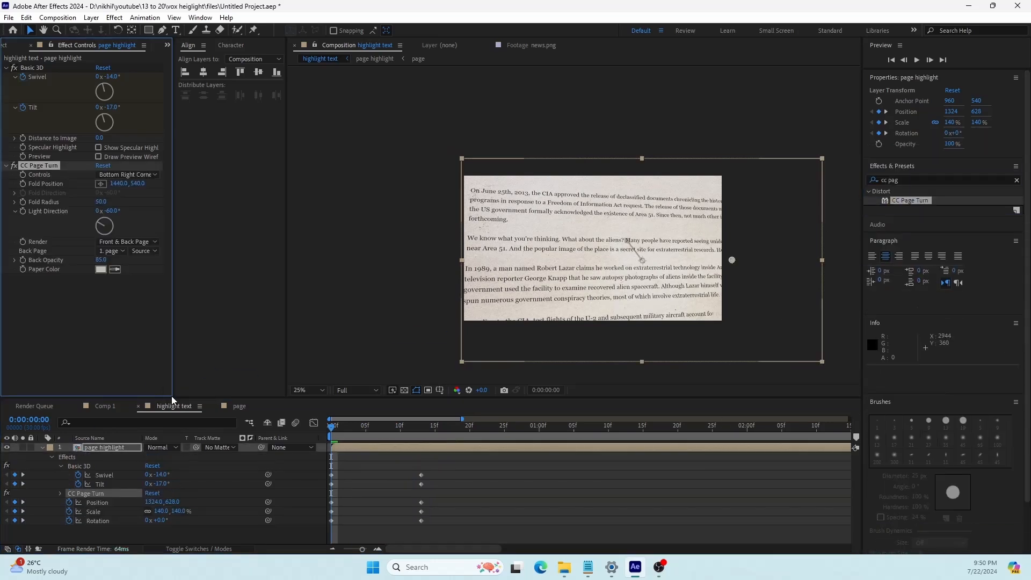
Shift all swivel, tilt, position, scale and rotation keyframes 13 frames later so that the first set starts at frame 13.
{"action": "left_click_drag", "start_coordinate": [433, 465], "coordinate": [321, 535]}
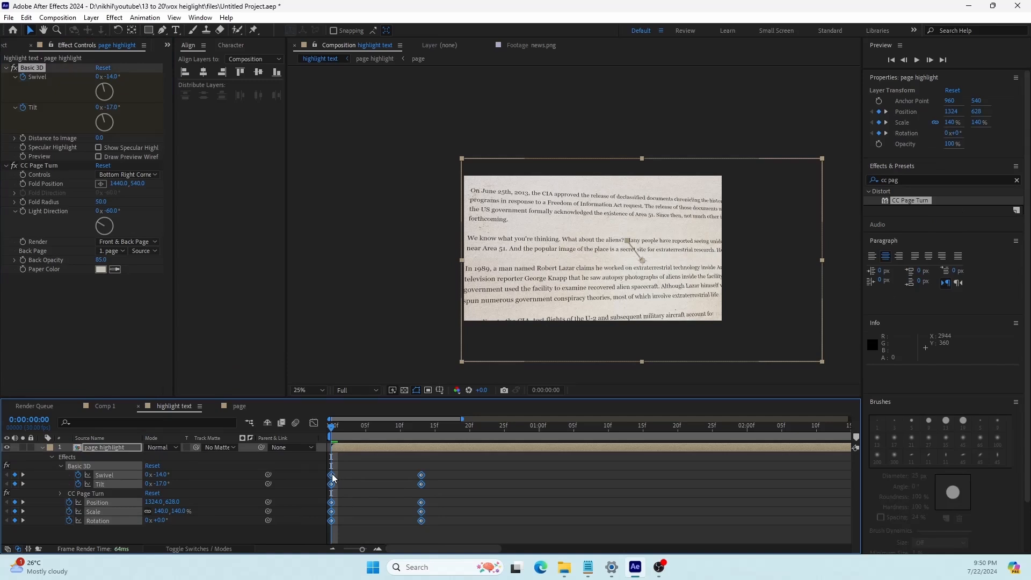
{"action": "left_click_drag", "start_coordinate": [332, 477], "coordinate": [422, 477]}
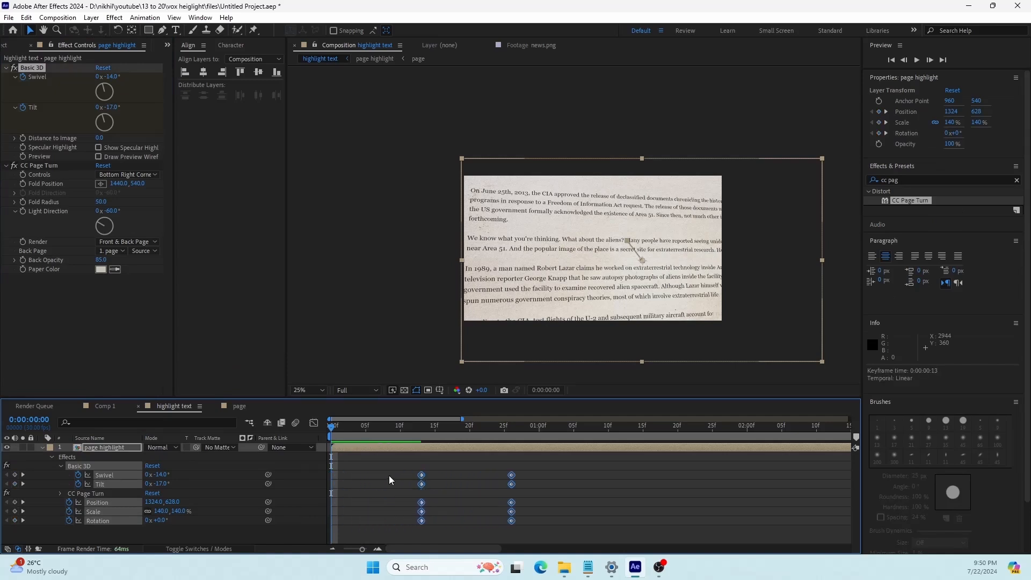
{"action": "left_click", "coordinate": [386, 477]}
Keyframe the CC Page Turn fold position from 1605.7, 860 at the first frame to -2754.3, 91.4 at frame 13.
{"action": "left_click", "coordinate": [40, 166]}
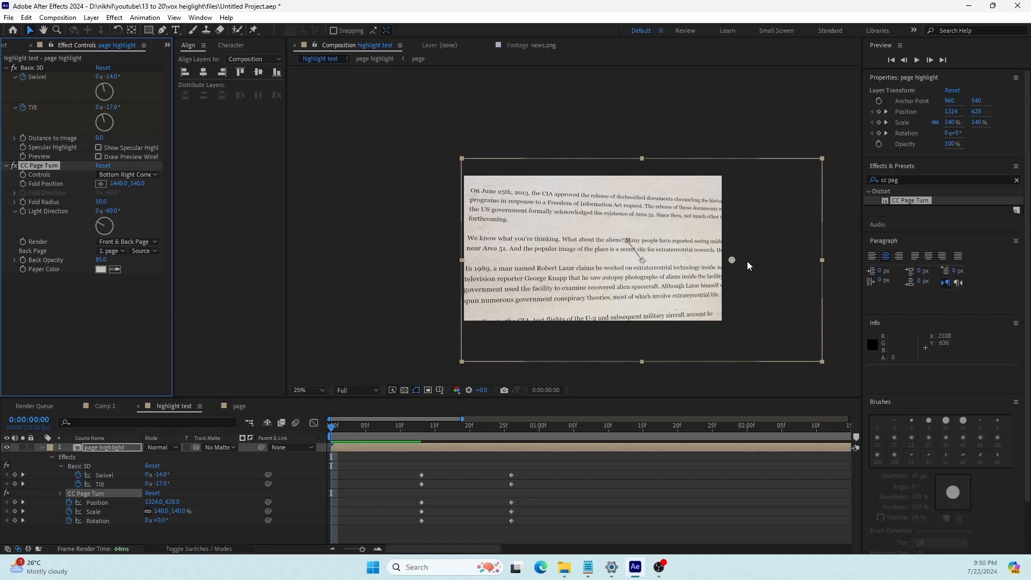
{"action": "left_click_drag", "start_coordinate": [732, 261], "coordinate": [764, 320]}
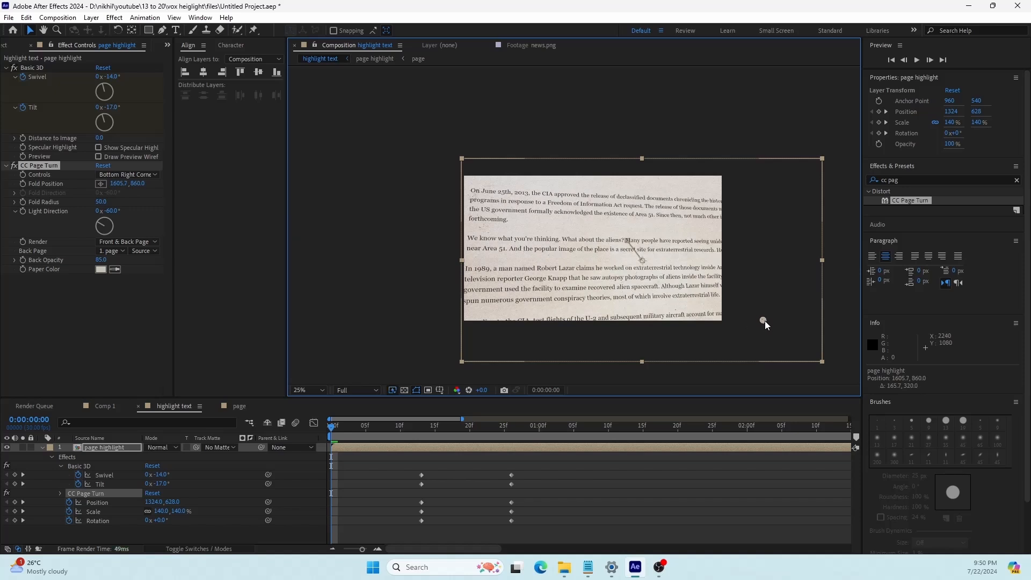
{"action": "left_click", "coordinate": [22, 187]}
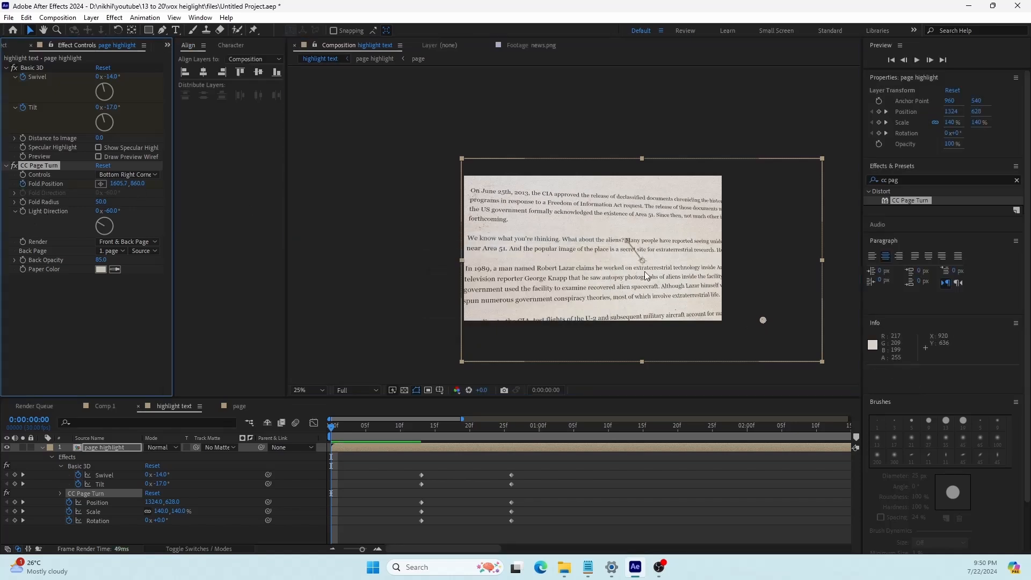
{"action": "left_click_drag", "start_coordinate": [337, 430], "coordinate": [421, 446]}
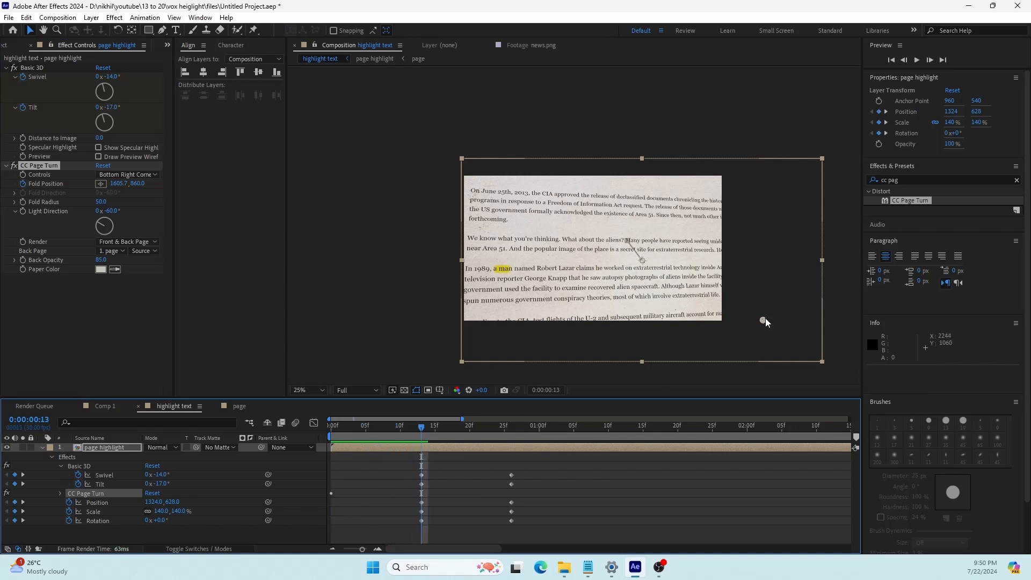
{"action": "left_click_drag", "start_coordinate": [763, 320], "coordinate": [0, 176]}
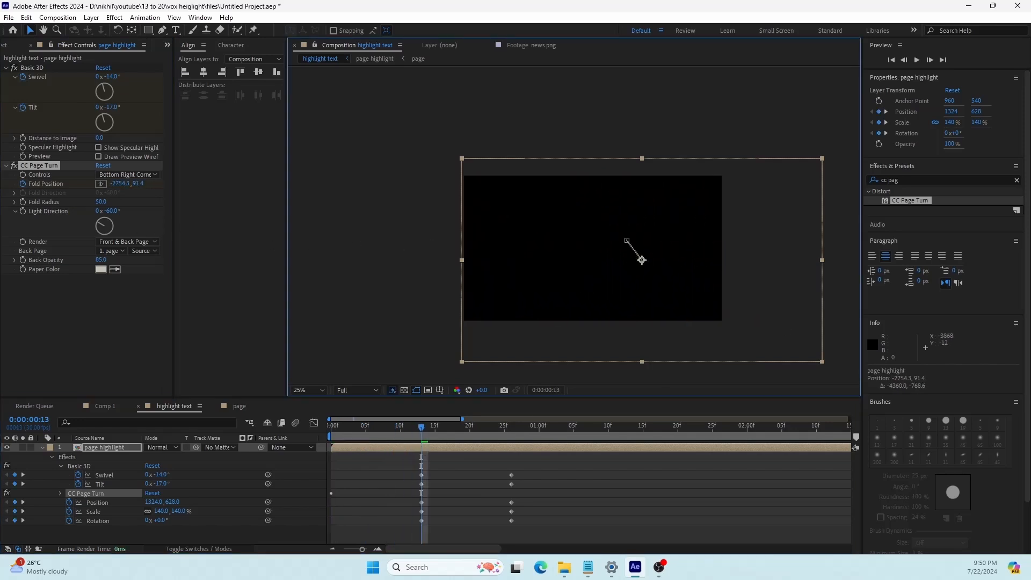
Time-reverse the two CC Page Turn fold position keyframes and preview the page turn.
{"action": "left_click", "coordinate": [377, 449]}
{"action": "key", "text": "u"}
{"action": "key", "text": "u"}
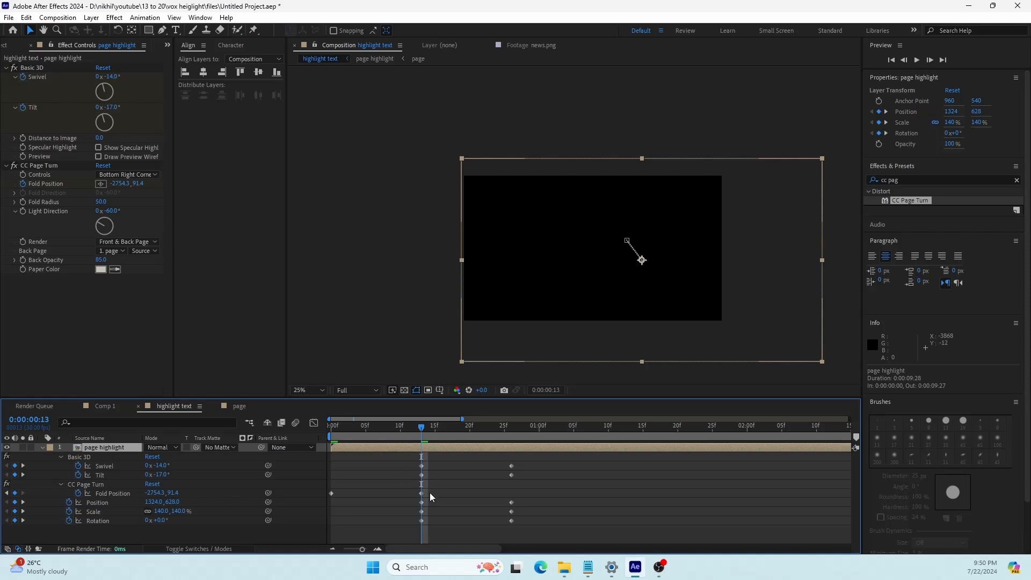
{"action": "left_click", "coordinate": [88, 484]}
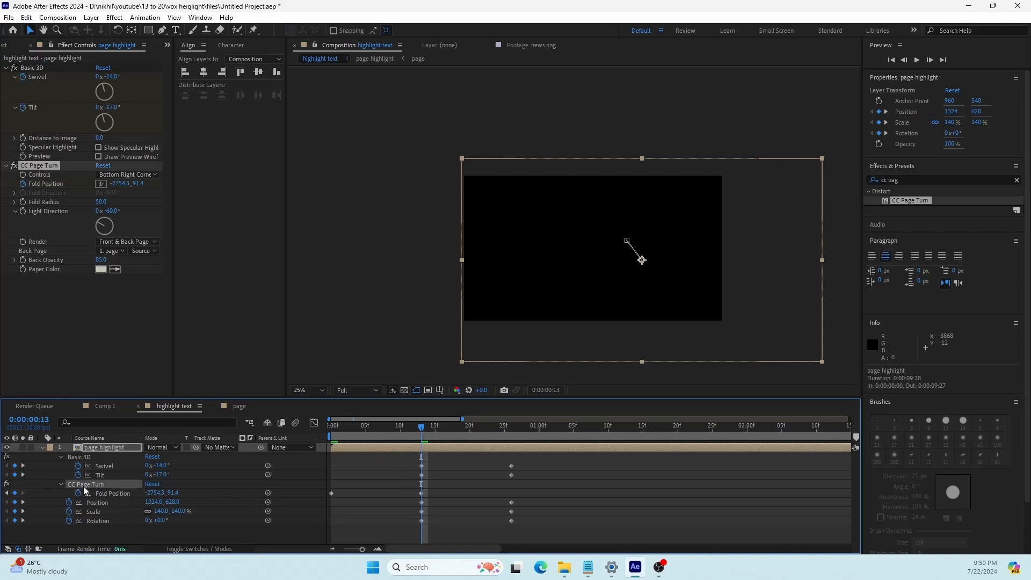
{"action": "left_click_drag", "start_coordinate": [435, 488], "coordinate": [332, 497]}
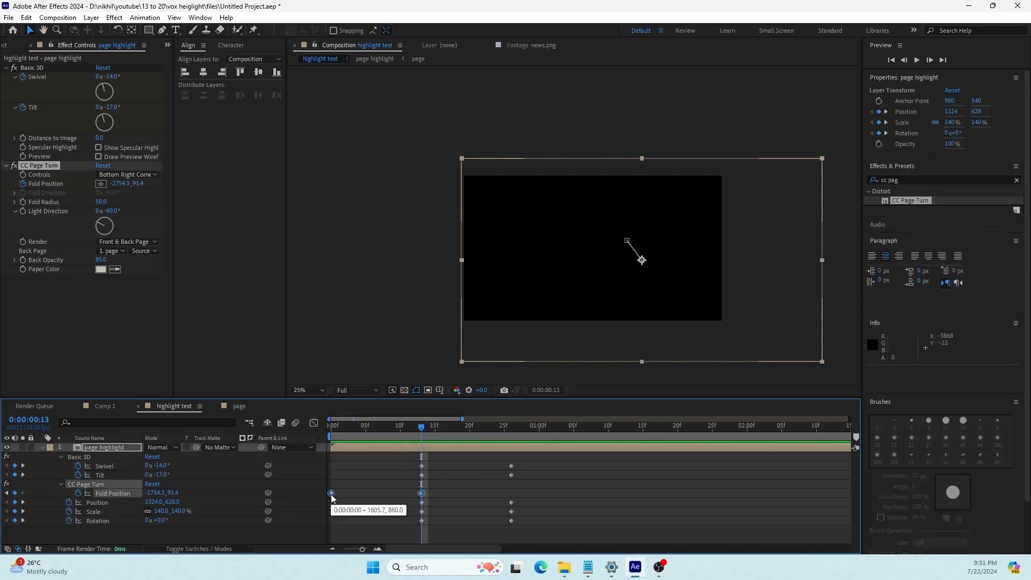
{"action": "right_click", "coordinate": [330, 494]}
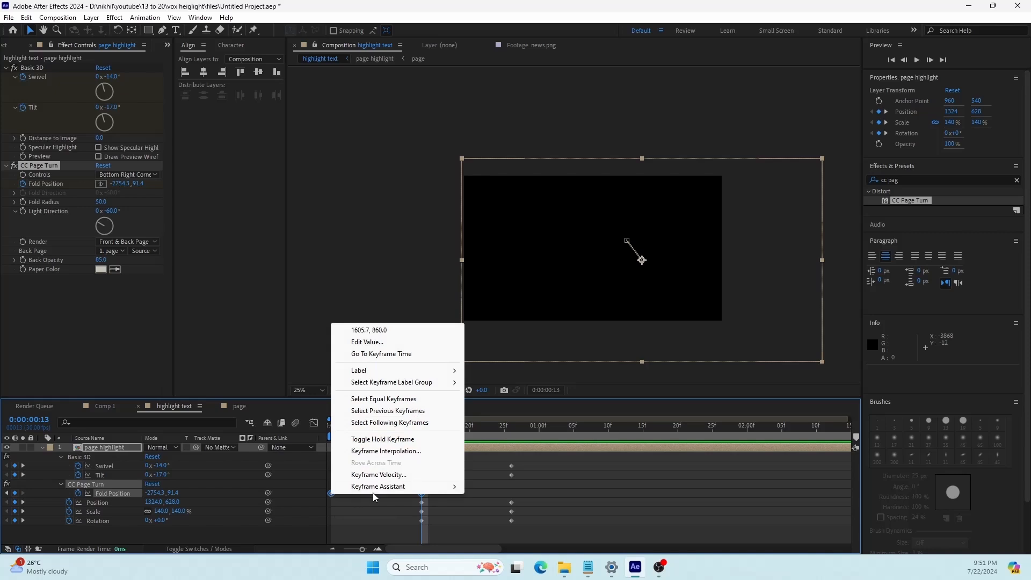
{"action": "mouse_move", "coordinate": [382, 488]}
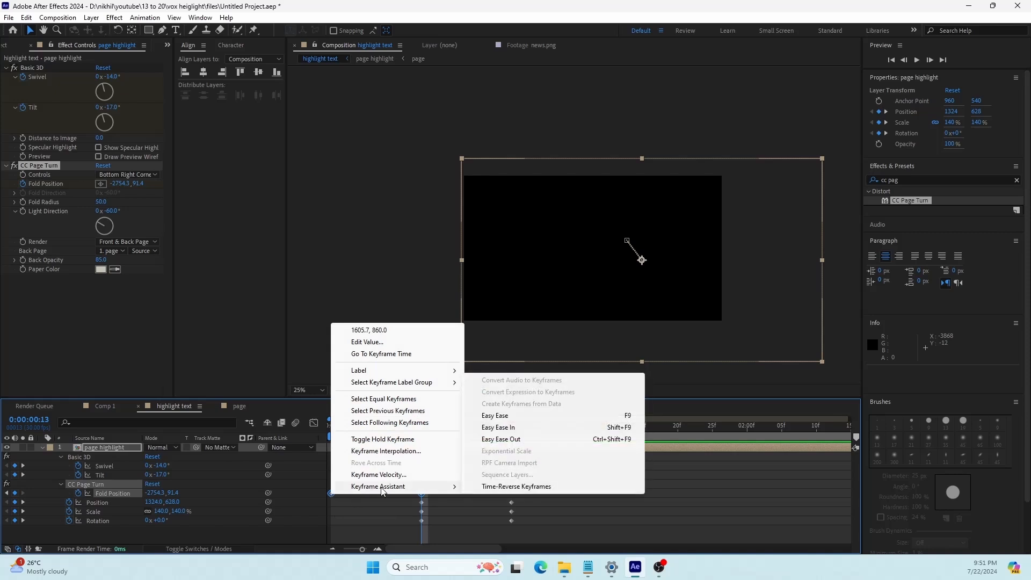
{"action": "left_click", "coordinate": [484, 486]}
{"action": "left_click", "coordinate": [426, 457]}
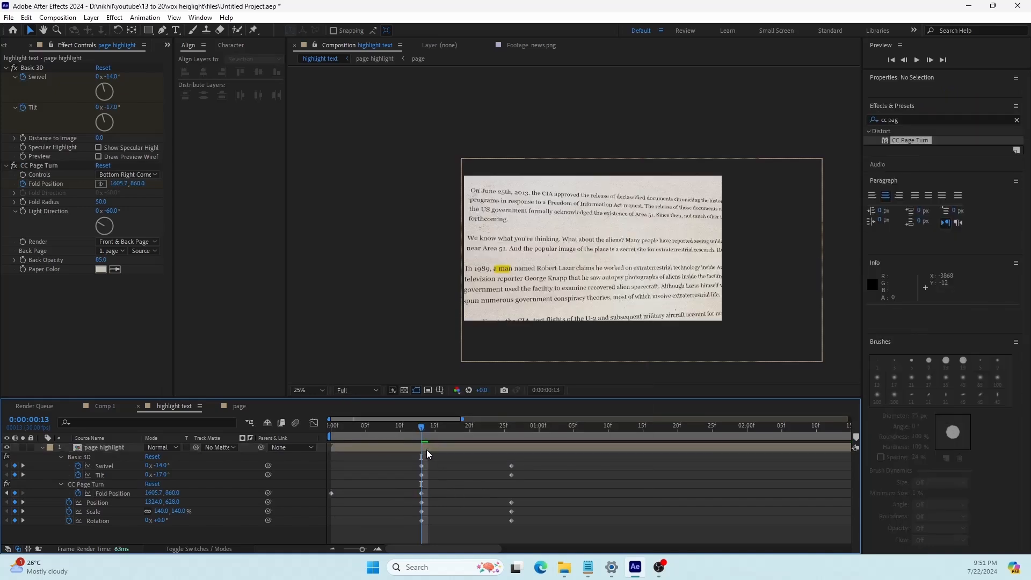
{"action": "key", "text": "space"}
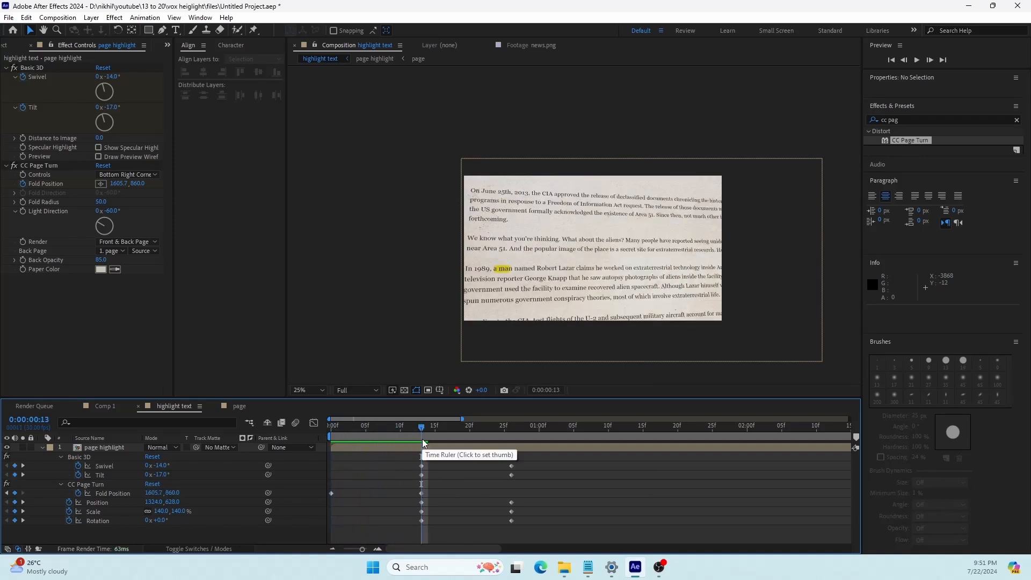
Apply Easy Ease to all swivel, tilt, fold position, position, scale and rotation keyframes of the page highlight layer.
{"action": "left_click_drag", "start_coordinate": [440, 503], "coordinate": [326, 493]}
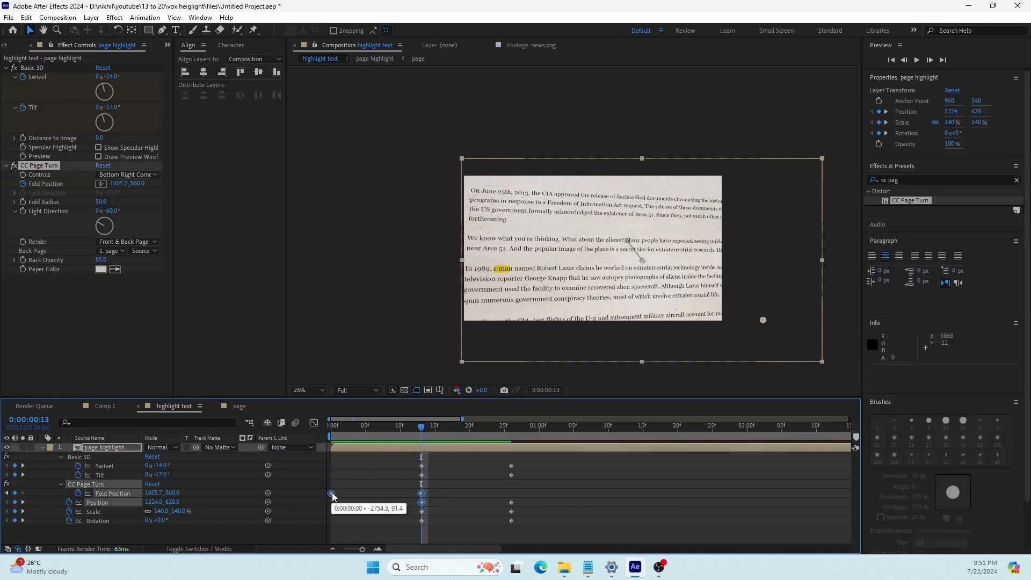
{"action": "mouse_move", "coordinate": [421, 431]}
{"action": "left_mouse_down"}
{"action": "mouse_move", "coordinate": [400, 431]}
{"action": "mouse_move", "coordinate": [421, 441]}
{"action": "left_mouse_up"}
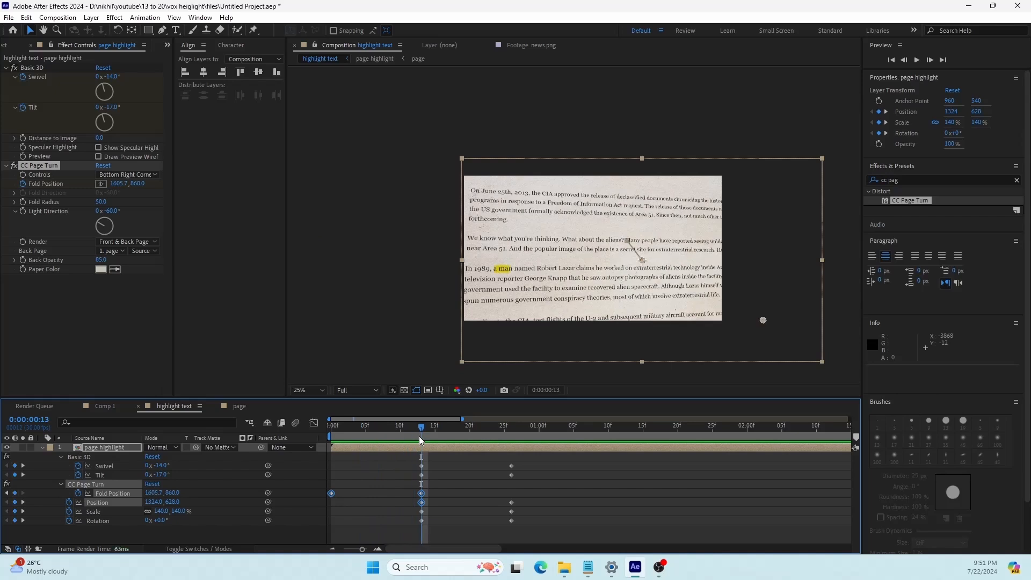
{"action": "left_click", "coordinate": [304, 495]}
{"action": "left_click", "coordinate": [527, 462]}
{"action": "left_click_drag", "start_coordinate": [527, 462], "coordinate": [315, 535]}
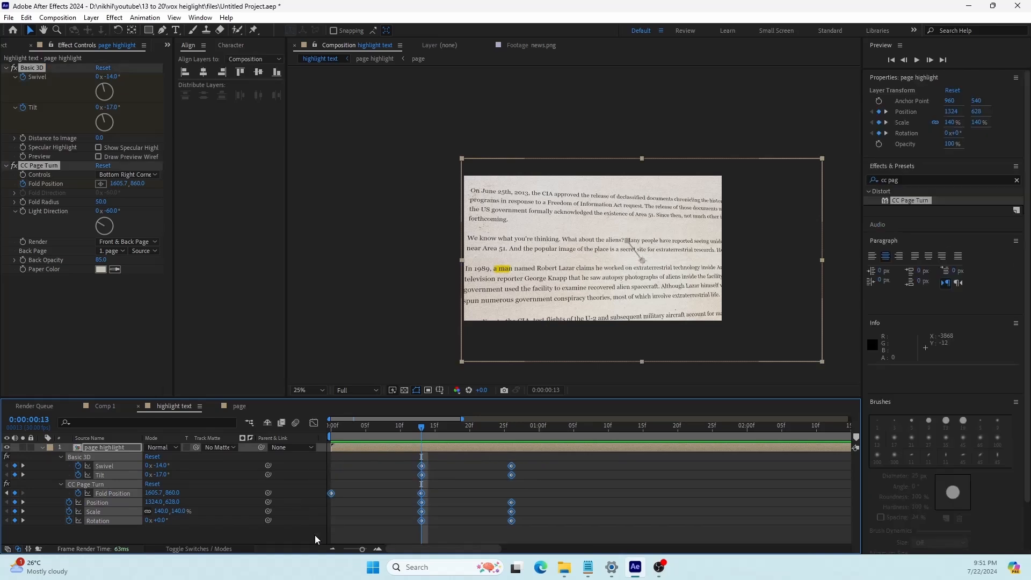
{"action": "left_click_drag", "start_coordinate": [556, 461], "coordinate": [317, 542]}
Reshape the keyframes' speed curves so the page turn peaks just before frame 13, and scrub through to frame 27.
{"action": "left_click", "coordinate": [314, 424]}
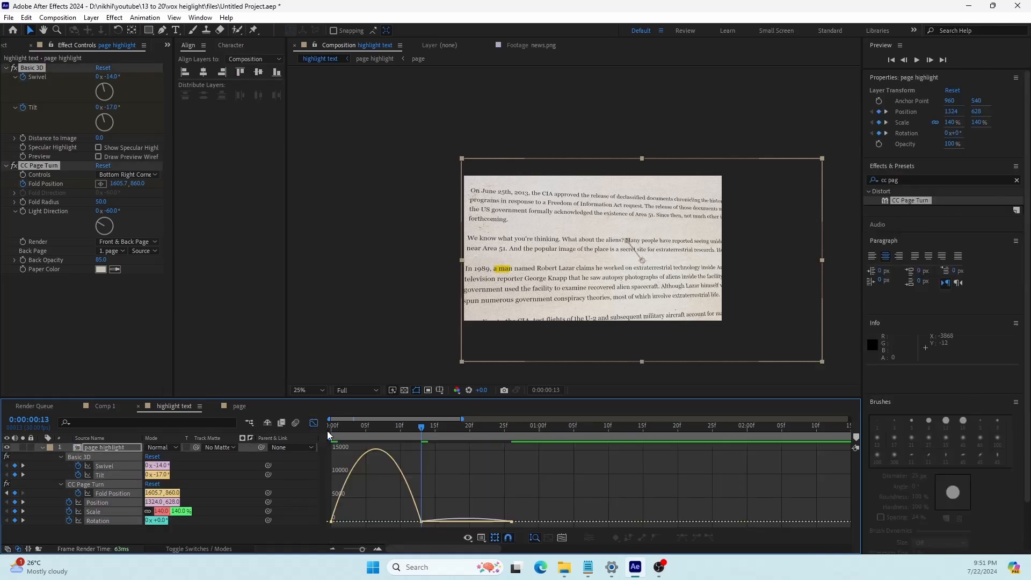
{"action": "left_click_drag", "start_coordinate": [527, 484], "coordinate": [361, 517]}
{"action": "left_click_drag", "start_coordinate": [406, 517], "coordinate": [415, 518]}
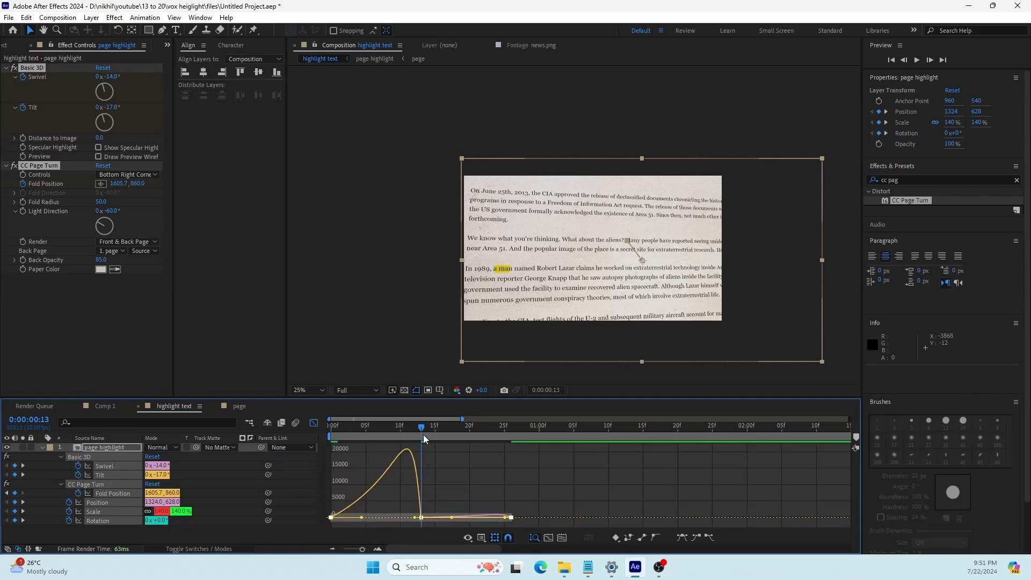
{"action": "left_click", "coordinate": [314, 423]}
{"action": "left_click_drag", "start_coordinate": [422, 436], "coordinate": [513, 502]}
Add the expression wiggle(.5,25) to the page highlight layer's Position property.
{"action": "left_click", "coordinate": [99, 449]}
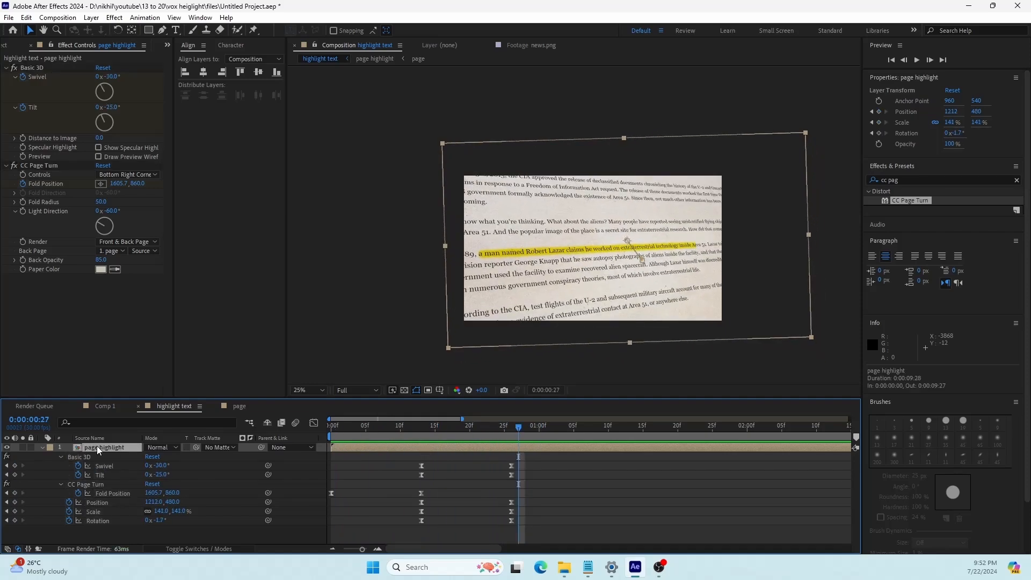
{"action": "key", "text": "u"}
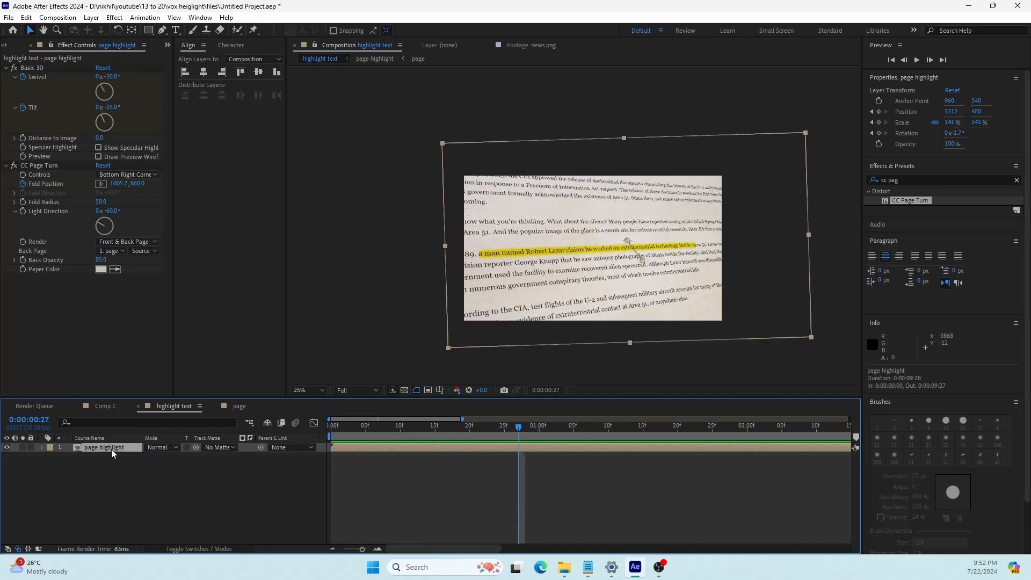
{"action": "key", "text": "p"}
{"action": "left_click_drag", "start_coordinate": [517, 432], "coordinate": [421, 434]}
{"action": "left_click", "coordinate": [69, 457], "text": "alt"}
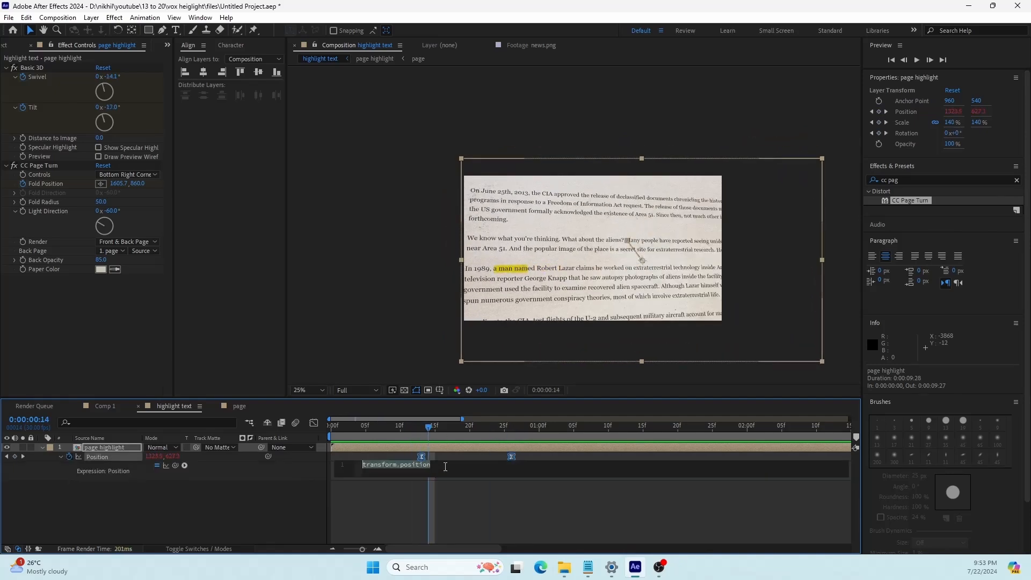
{"action": "key", "text": "BackSpace"}
{"action": "type", "text": "w"}
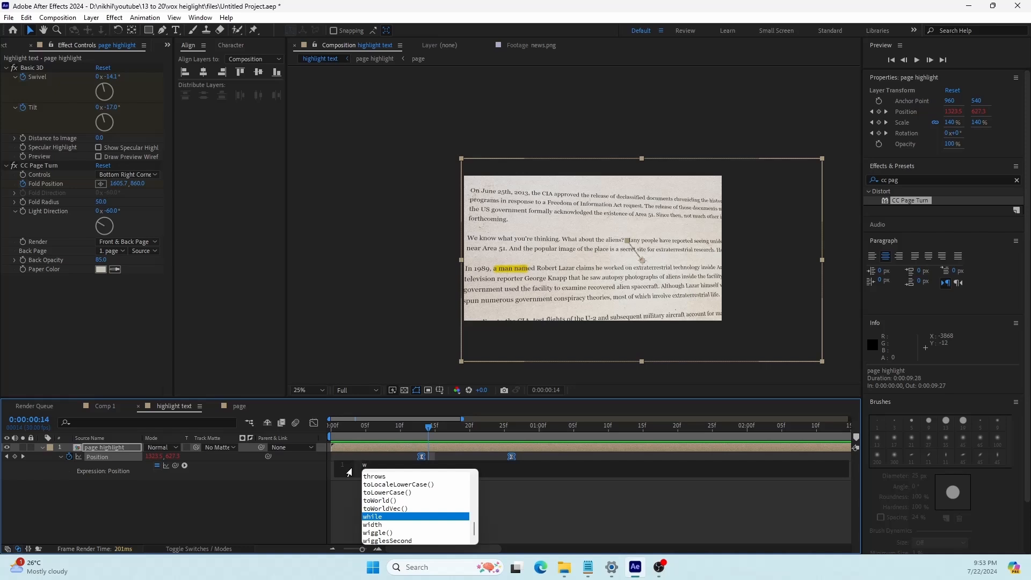
{"action": "type", "text": "igg"}
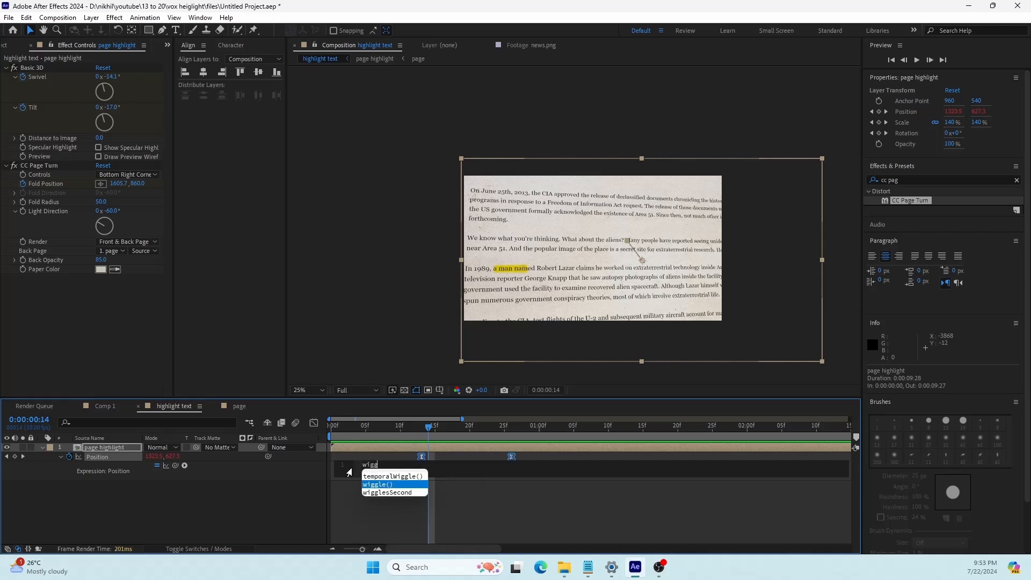
{"action": "type", "text": "le"}
{"action": "key", "text": "Return"}
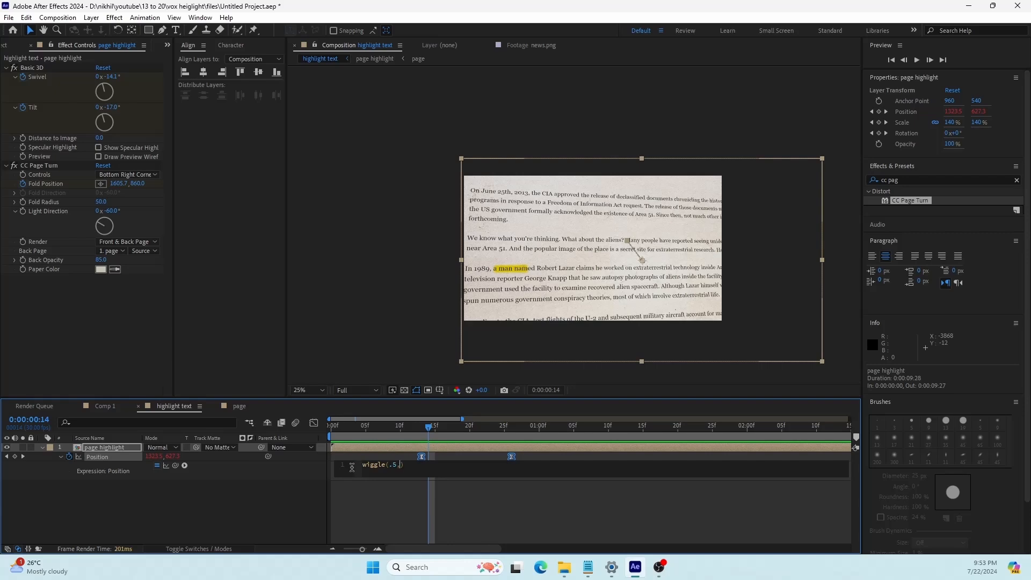
{"action": "left_click", "coordinate": [462, 446]}
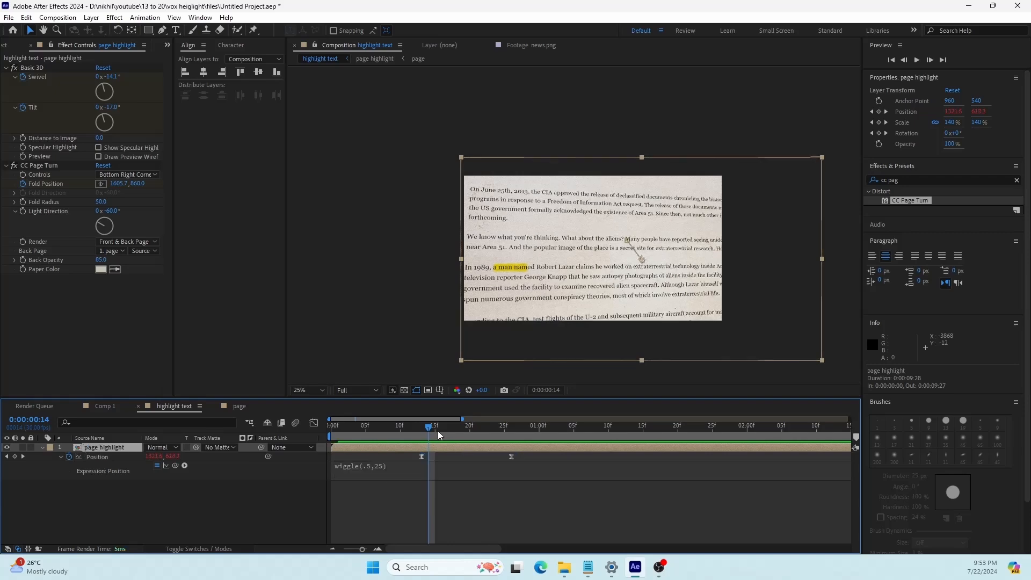
Change the Position expression to wiggle(.5,55) and check the page movement along the timeline.
{"action": "left_click_drag", "start_coordinate": [424, 427], "coordinate": [386, 438]}
{"action": "left_click", "coordinate": [390, 473]}
{"action": "left_click", "coordinate": [404, 466]}
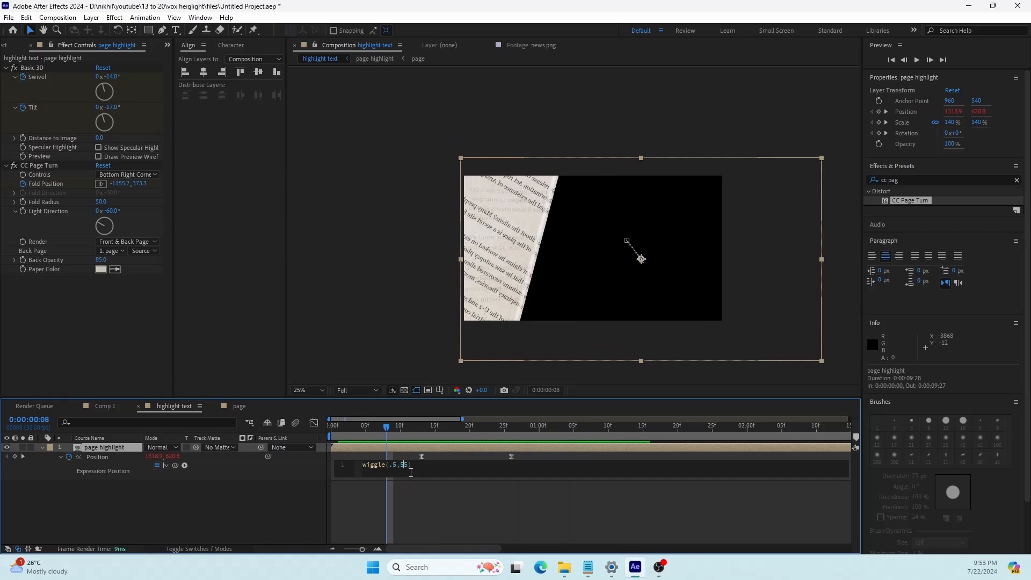
{"action": "left_click", "coordinate": [394, 450]}
{"action": "left_click_drag", "start_coordinate": [386, 432], "coordinate": [594, 450]}
{"action": "left_click_drag", "start_coordinate": [658, 356], "coordinate": [650, 343]}
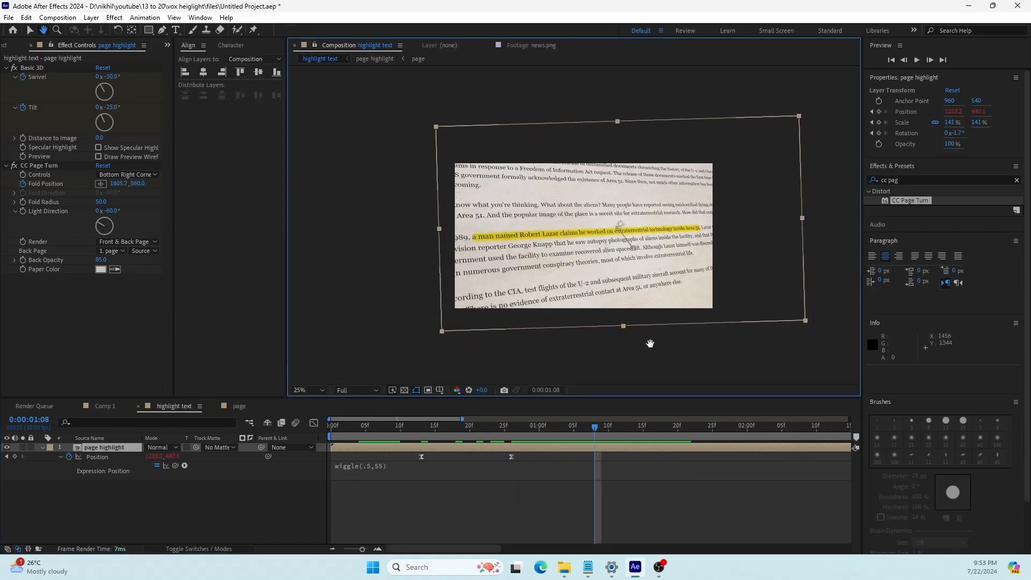
{"action": "scroll", "coordinate": [620, 263], "scroll_direction": "up", "scroll_amount": 2}
{"action": "left_click_drag", "start_coordinate": [626, 271], "coordinate": [566, 181]}
{"action": "left_click_drag", "start_coordinate": [627, 430], "coordinate": [498, 449]}
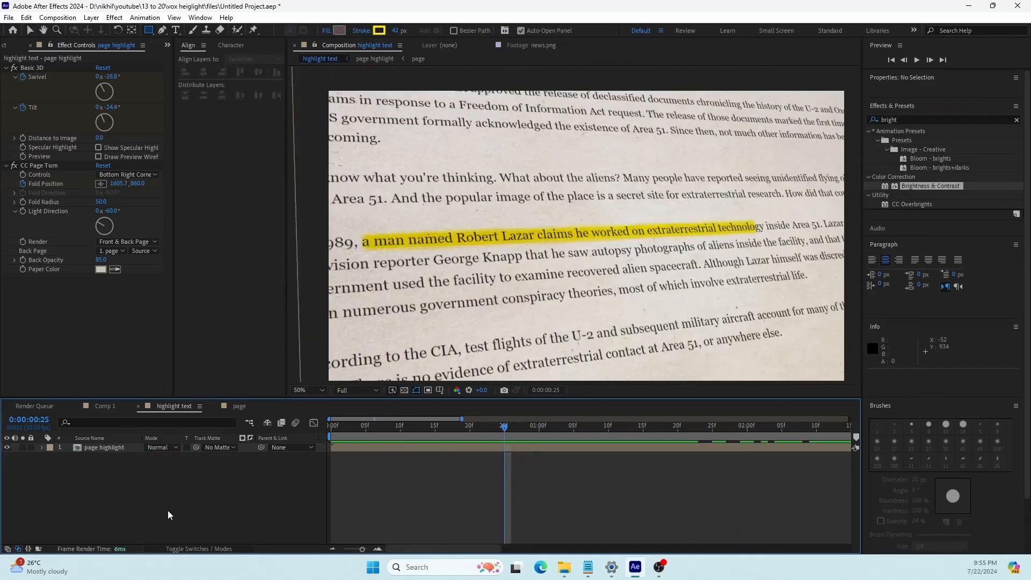
Open the page highlight composition and add a new adjustment layer above all its layers.
{"action": "double_click", "coordinate": [101, 446]}
{"action": "right_click", "coordinate": [113, 501]}
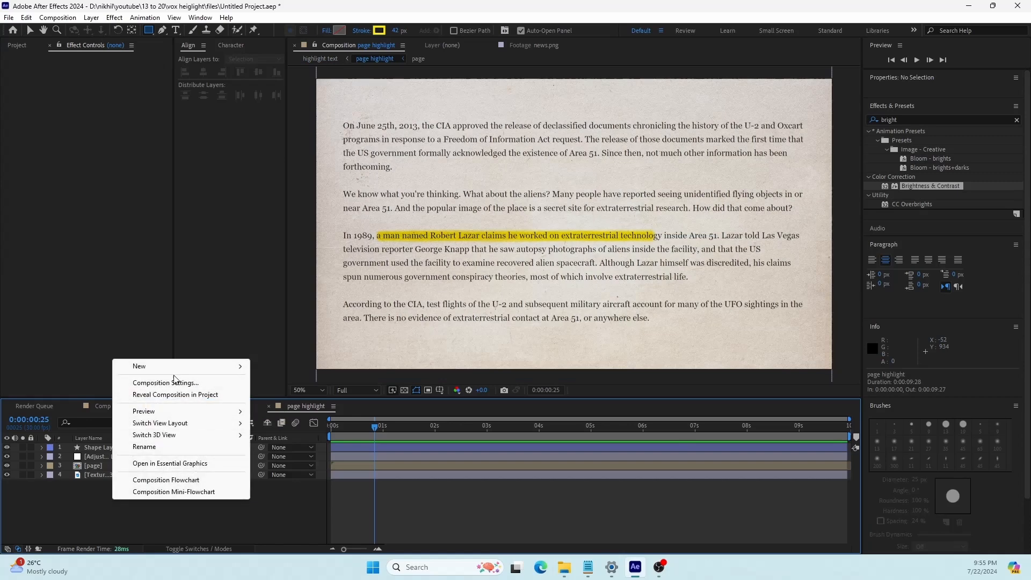
{"action": "mouse_move", "coordinate": [174, 367]}
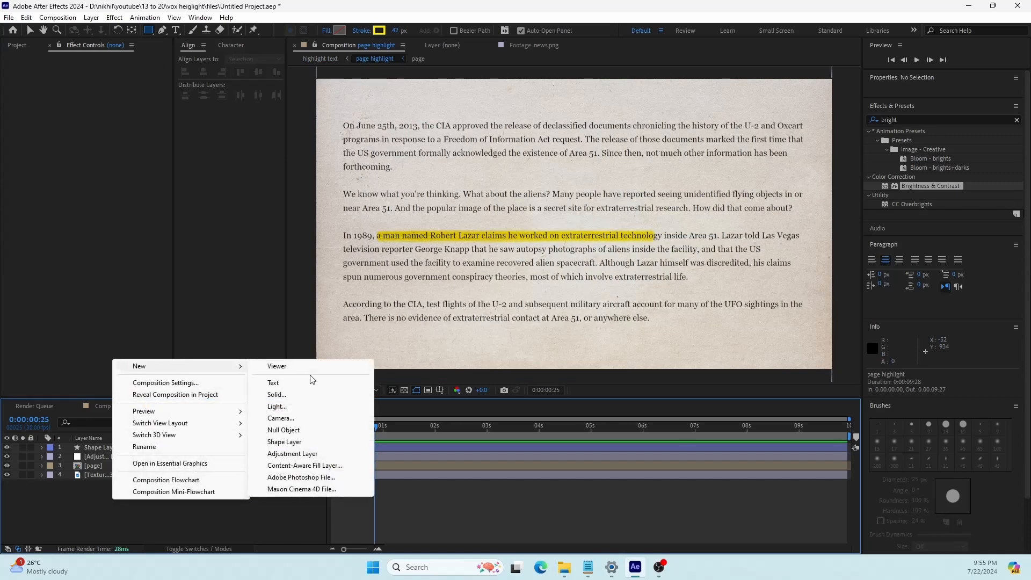
{"action": "left_click", "coordinate": [289, 458]}
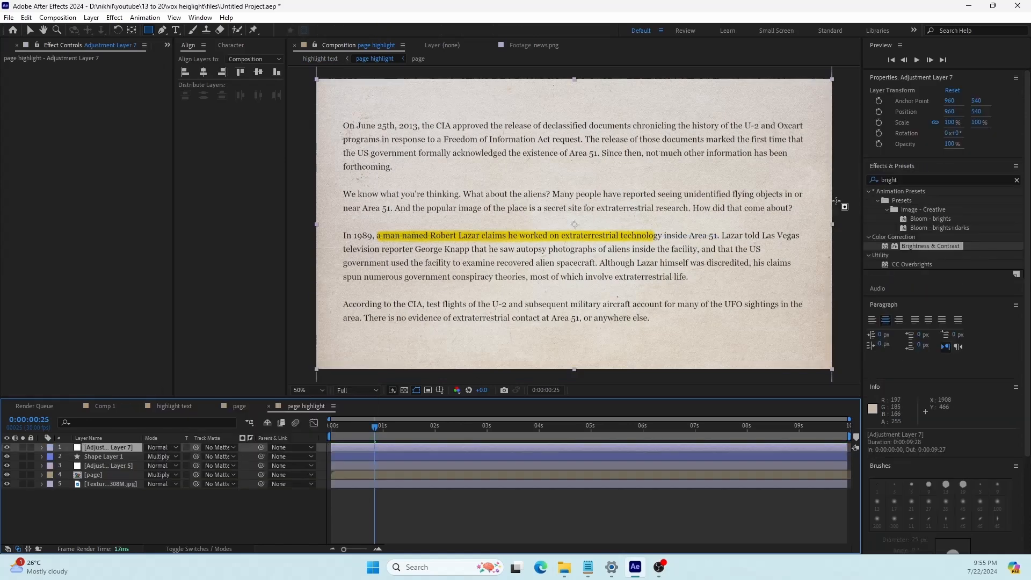
Find the Fast Box Blur and Brightness & Contrast effects and apply both to the new adjustment layer.
{"action": "left_click", "coordinate": [910, 180]}
{"action": "type", "text": "fast"}
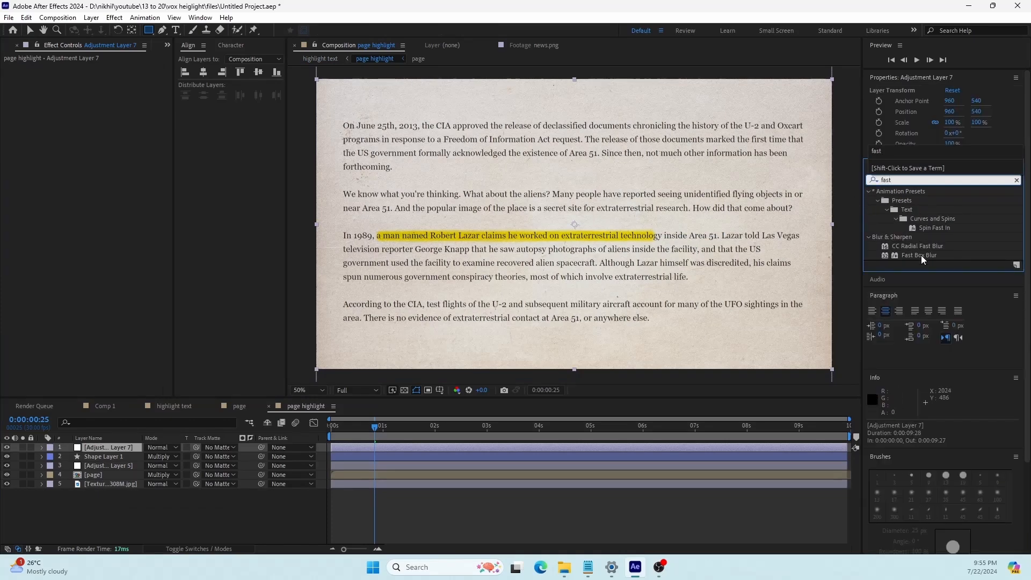
{"action": "double_click", "coordinate": [920, 256]}
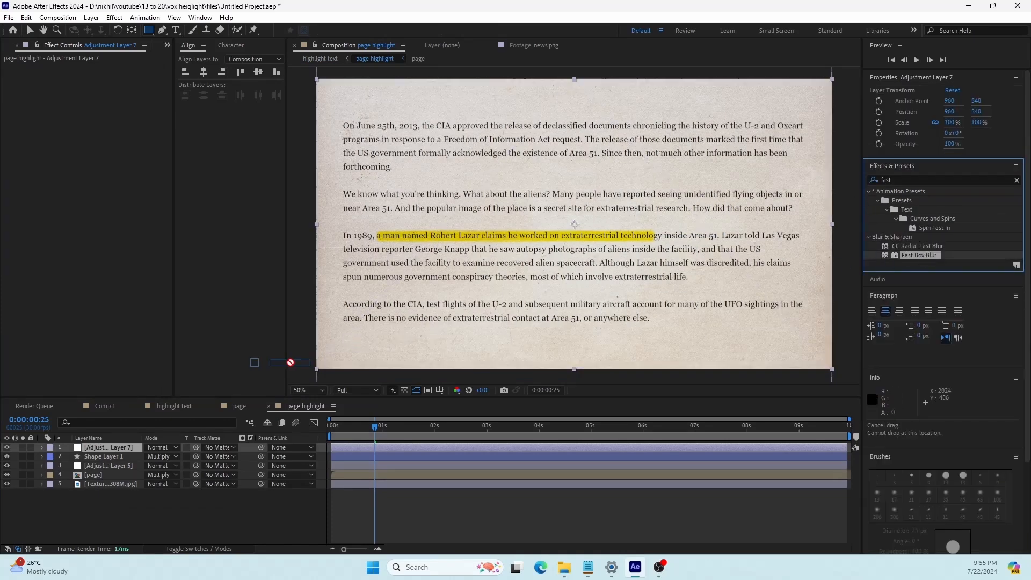
{"action": "left_click", "coordinate": [896, 180]}
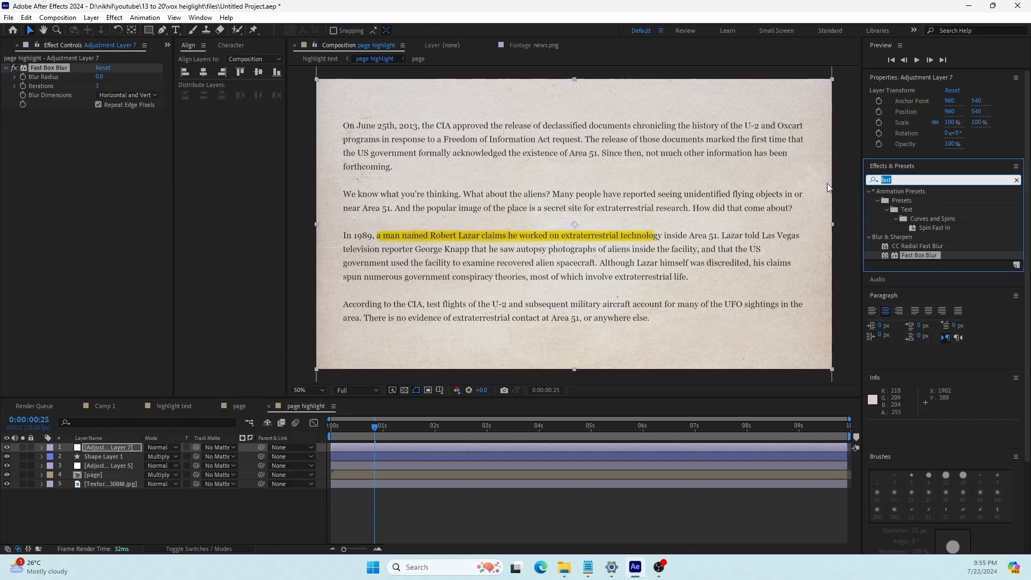
{"action": "type", "text": "brig"}
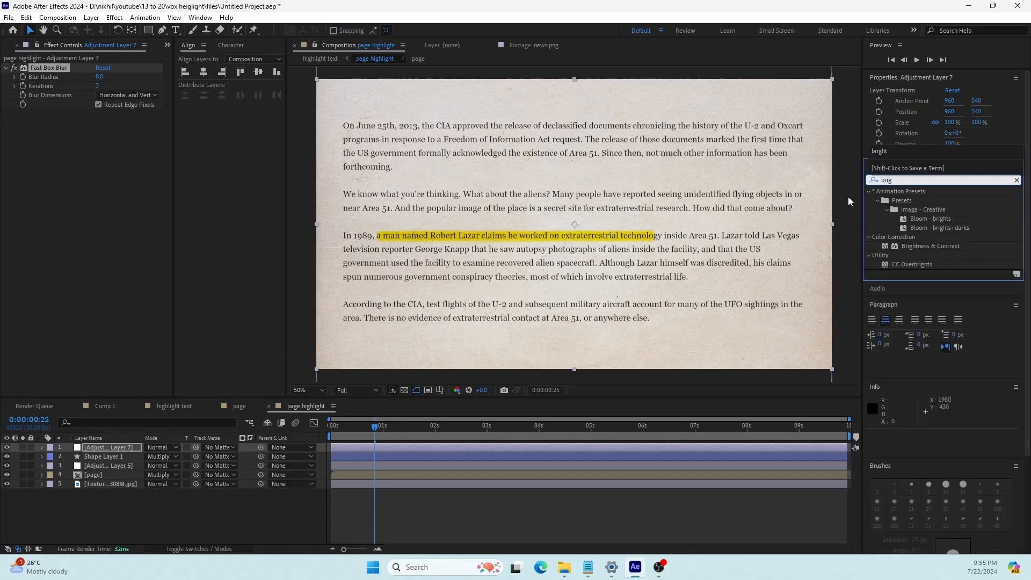
{"action": "left_click_drag", "start_coordinate": [926, 247], "coordinate": [122, 449]}
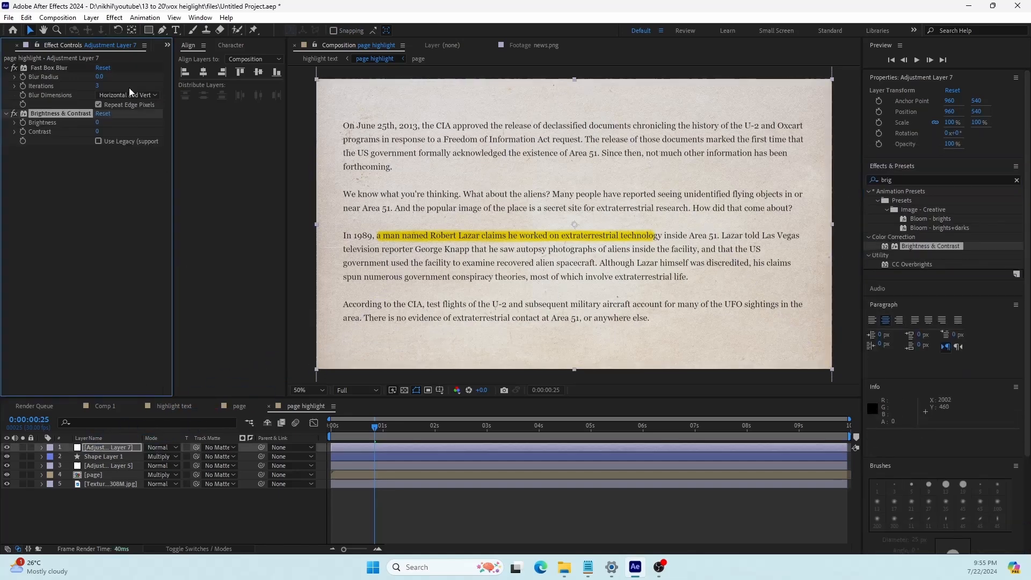
Set the adjustment layer's blur radius to 1.7 and its brightness to -31.
{"action": "mouse_move", "coordinate": [101, 80]}
{"action": "left_mouse_down"}
{"action": "mouse_move", "coordinate": [121, 79]}
{"action": "mouse_move", "coordinate": [101, 77]}
{"action": "left_mouse_up"}
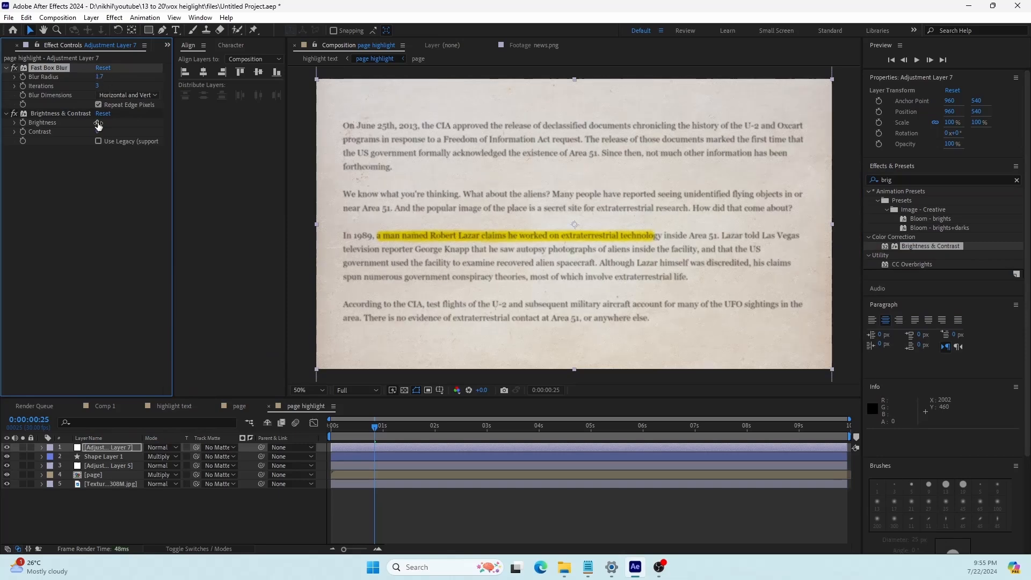
{"action": "left_click_drag", "start_coordinate": [98, 123], "coordinate": [43, 122]}
{"action": "scroll", "coordinate": [542, 220], "scroll_direction": "up", "scroll_amount": 2}
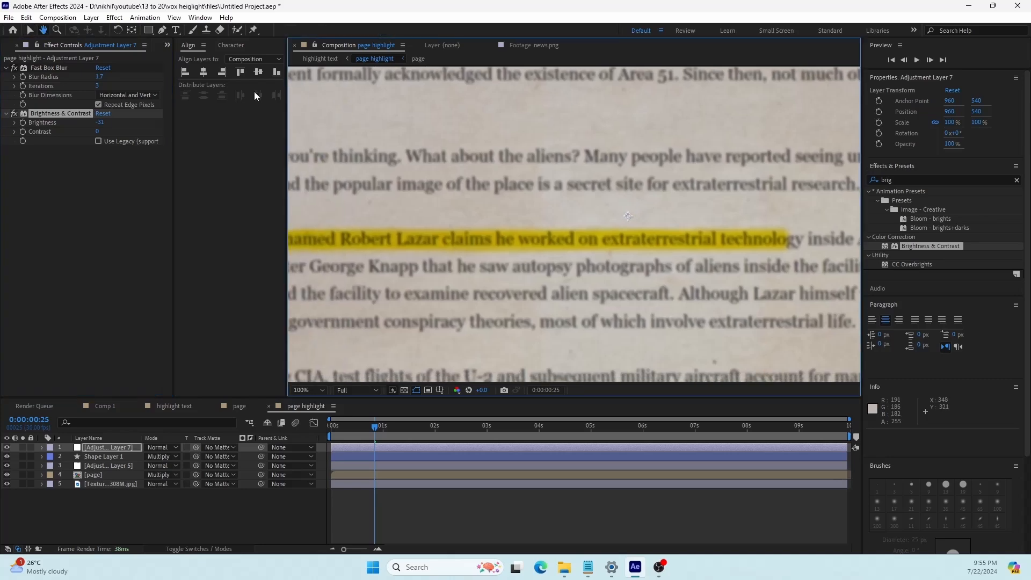
Draw a rectangular mask around the highlighted line on the adjustment layer, set it to Subtract and enlarge it slightly.
{"action": "left_click", "coordinate": [150, 32]}
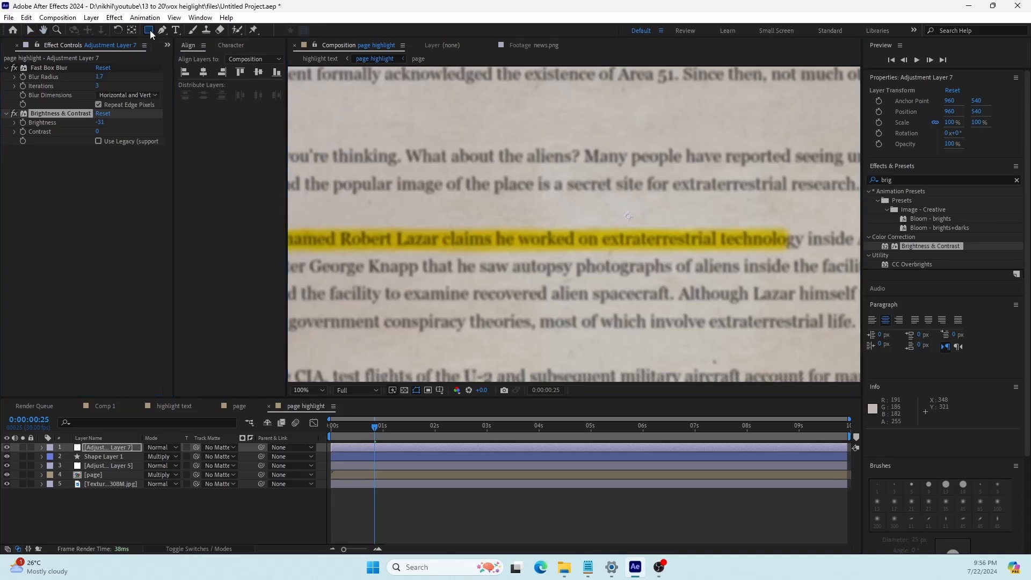
{"action": "scroll", "coordinate": [385, 172], "scroll_direction": "down", "scroll_amount": 1}
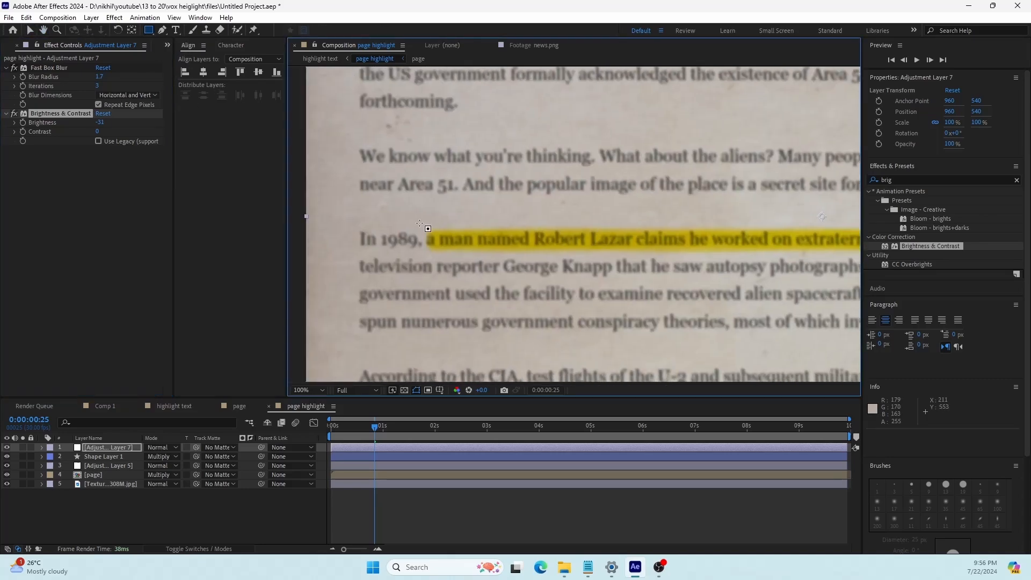
{"action": "scroll", "coordinate": [453, 215], "scroll_direction": "down", "scroll_amount": 1}
{"action": "left_click_drag", "start_coordinate": [453, 215], "coordinate": [728, 234]}
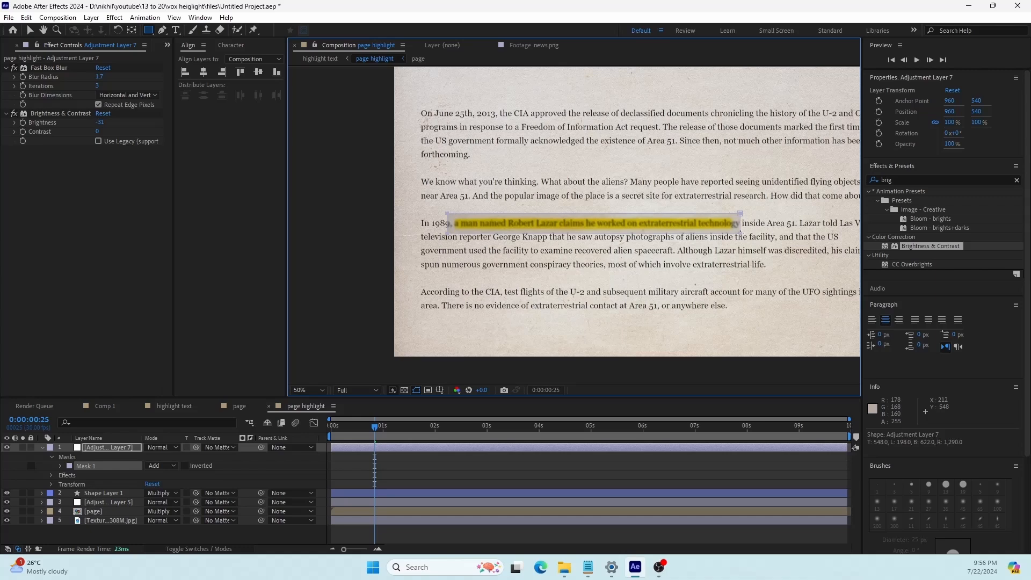
{"action": "key", "text": "s"}
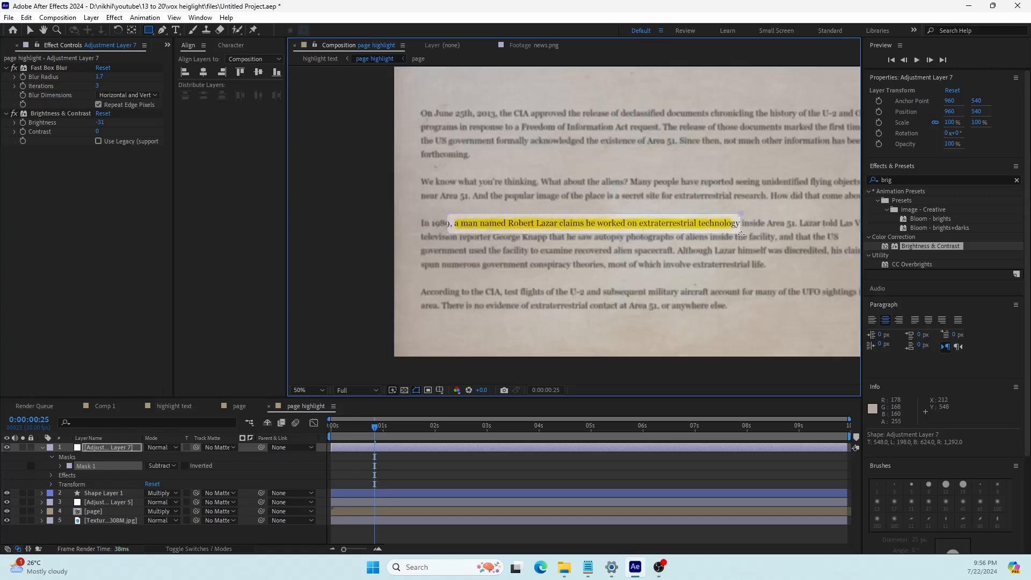
{"action": "left_click_drag", "start_coordinate": [741, 234], "coordinate": [741, 238]}
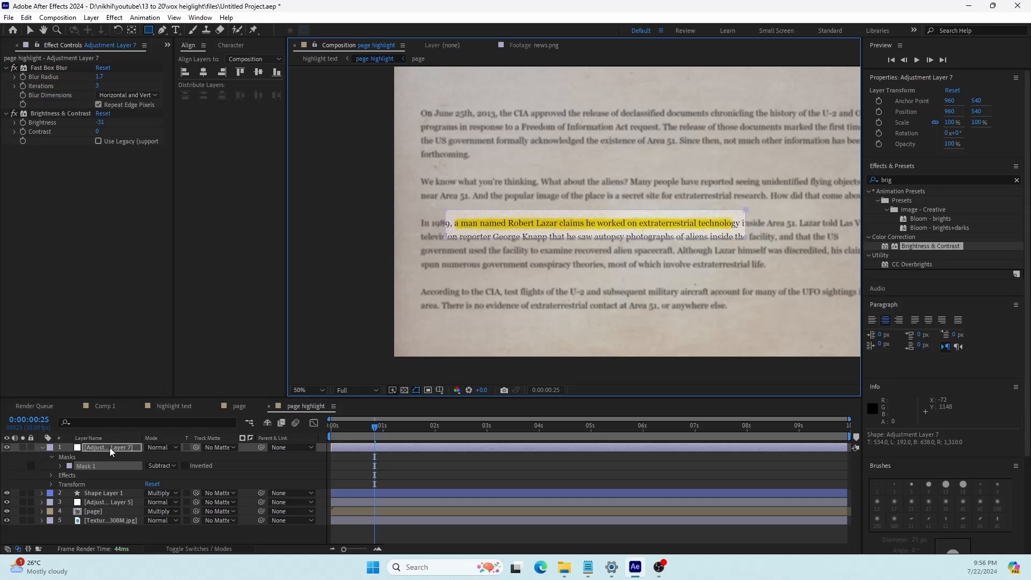
Set the mask feather to 67 pixels and inspect the softened edge around the highlighted line.
{"action": "left_click", "coordinate": [111, 449]}
{"action": "key", "text": "f"}
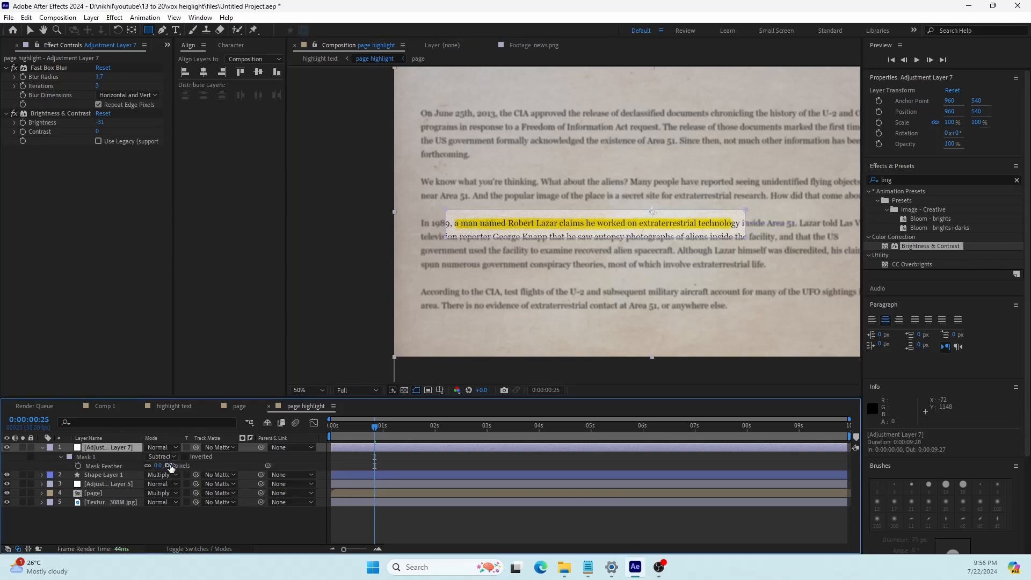
{"action": "left_click_drag", "start_coordinate": [169, 465], "coordinate": [208, 466]}
{"action": "left_click", "coordinate": [426, 467]}
{"action": "scroll", "coordinate": [659, 230], "scroll_direction": "up", "scroll_amount": 1}
{"action": "left_click_drag", "start_coordinate": [650, 225], "coordinate": [580, 248]}
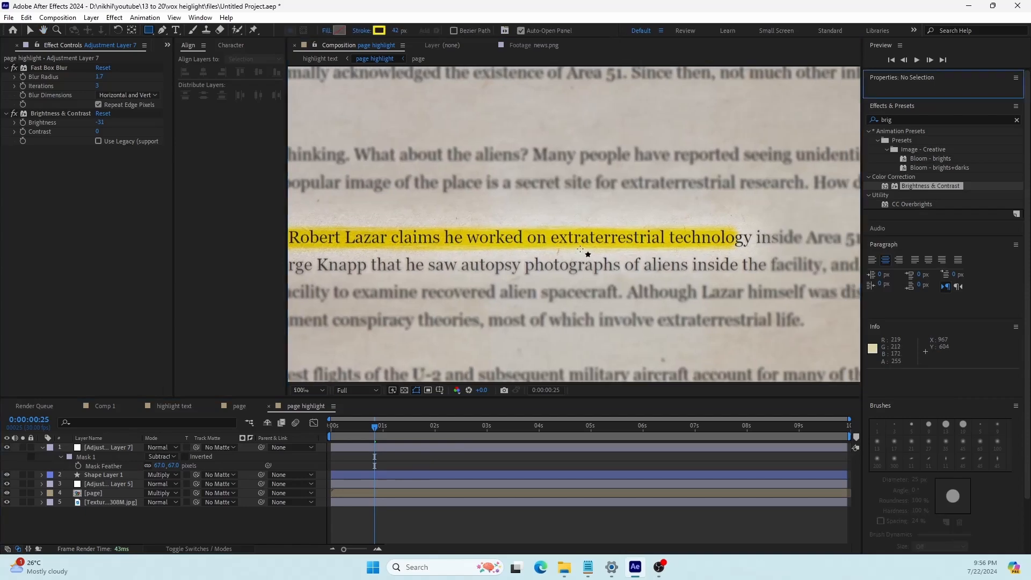
{"action": "scroll", "coordinate": [581, 250], "scroll_direction": "down", "scroll_amount": 2}
Find where the marker line begins in the highlight text composition and start an Opacity keyframe on page highlight's blur adjustment layer at 0:00:00:14.
{"action": "key", "text": "Tab"}
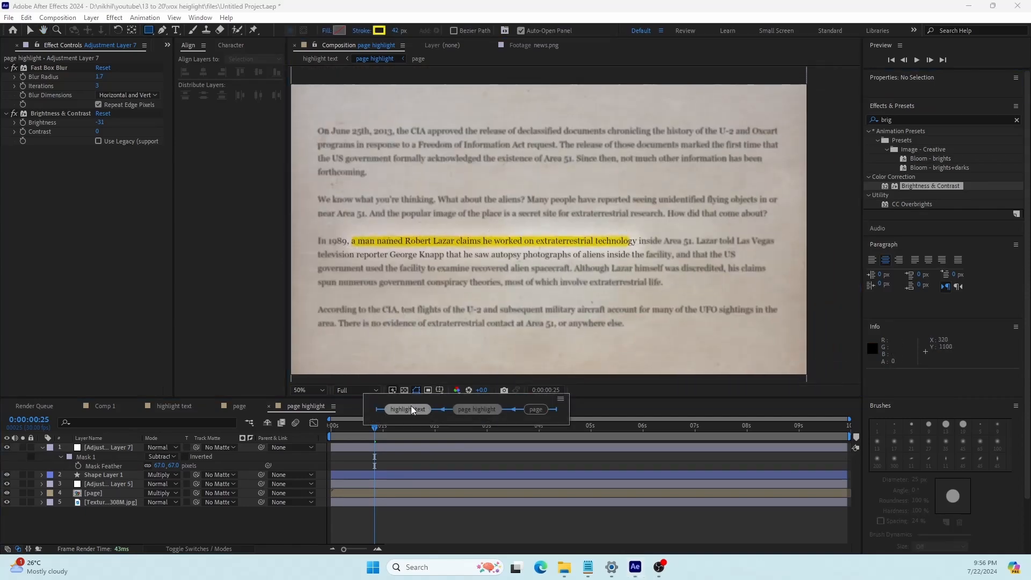
{"action": "left_click", "coordinate": [415, 411]}
{"action": "left_click_drag", "start_coordinate": [523, 430], "coordinate": [422, 450]}
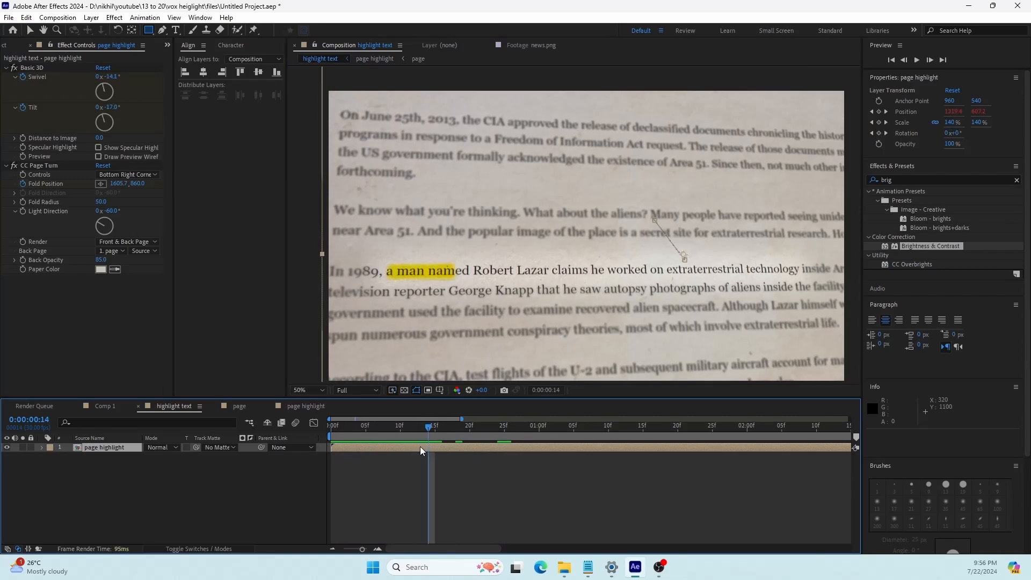
{"action": "double_click", "coordinate": [419, 446]}
{"action": "left_click", "coordinate": [379, 445]}
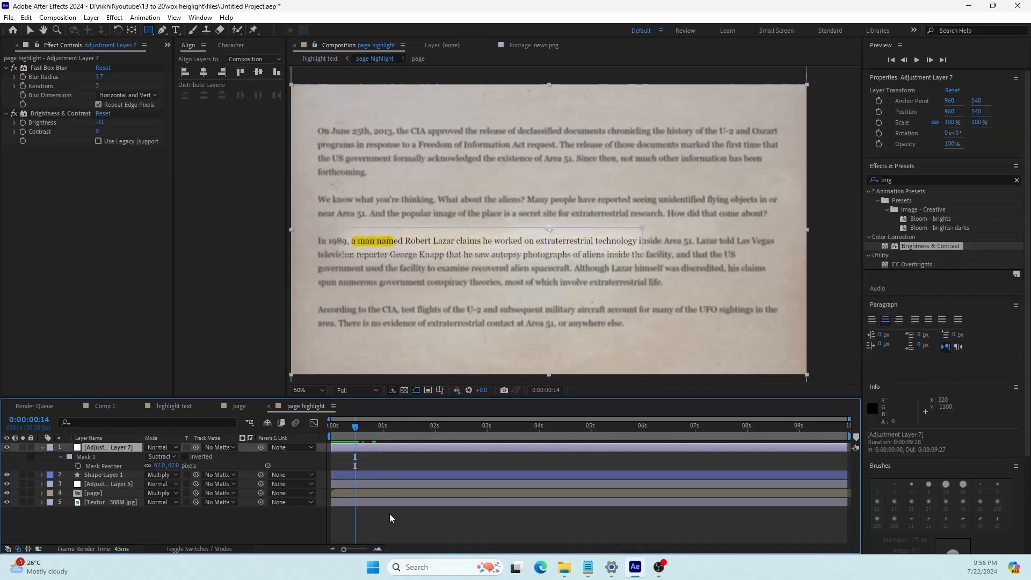
{"action": "left_click", "coordinate": [378, 549]}
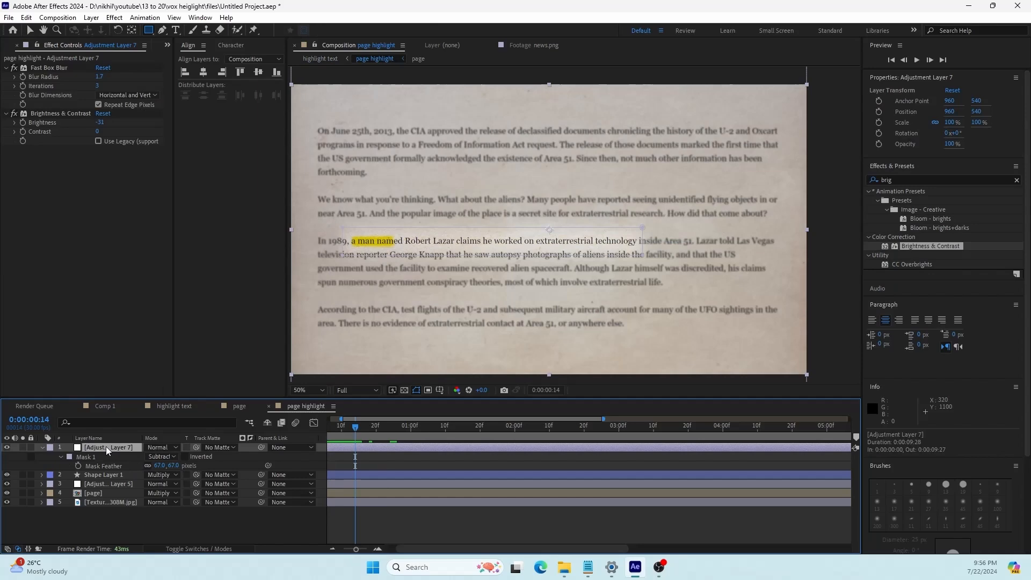
{"action": "key", "text": "t"}
{"action": "left_click", "coordinate": [69, 457]}
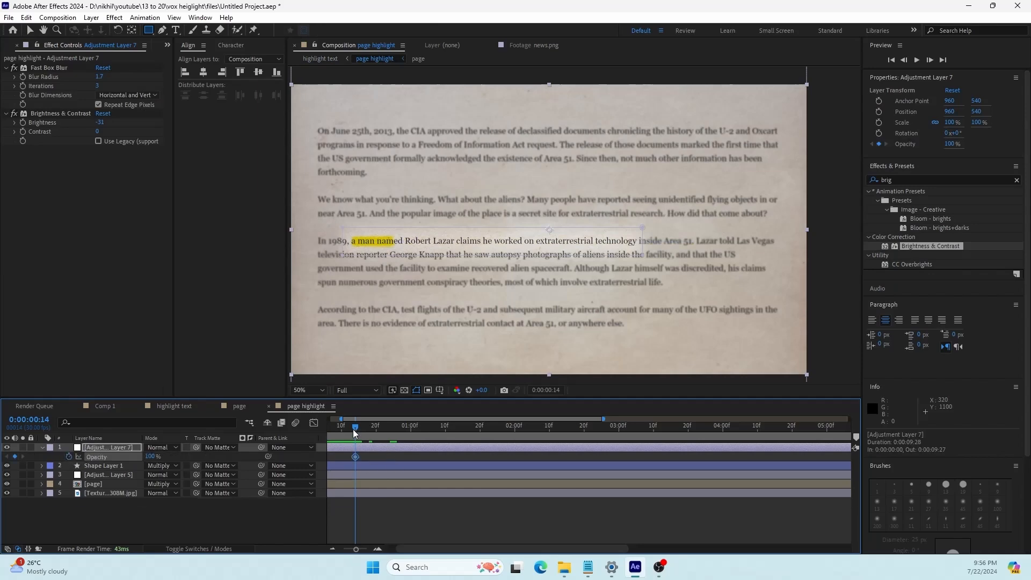
Add a 100% Opacity keyframe at 0:00:00:19 and lower the opacity at 0:00:00:14 so the blur and darkening fade in.
{"action": "left_click_drag", "start_coordinate": [355, 432], "coordinate": [373, 435]}
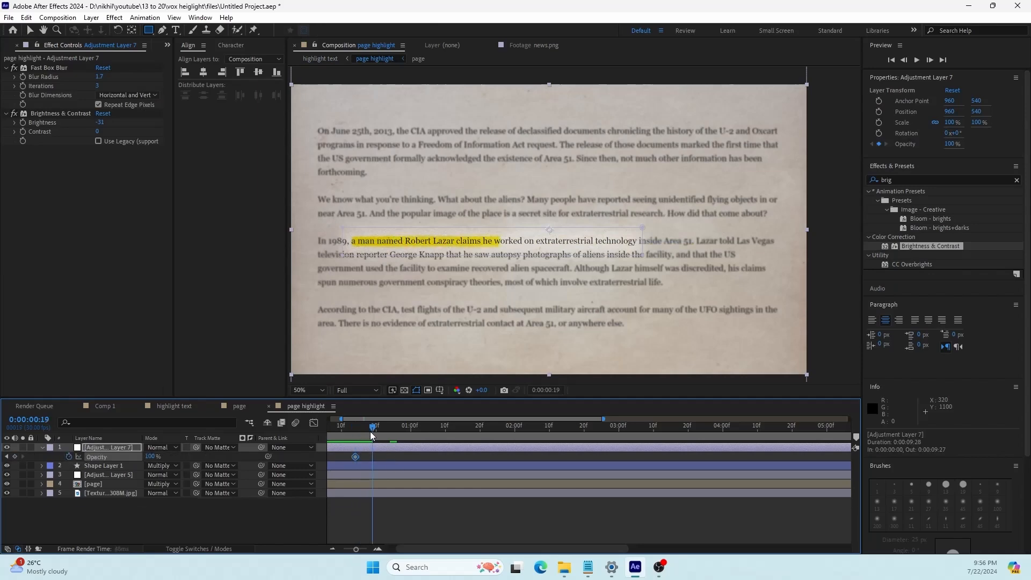
{"action": "left_click", "coordinate": [7, 457]}
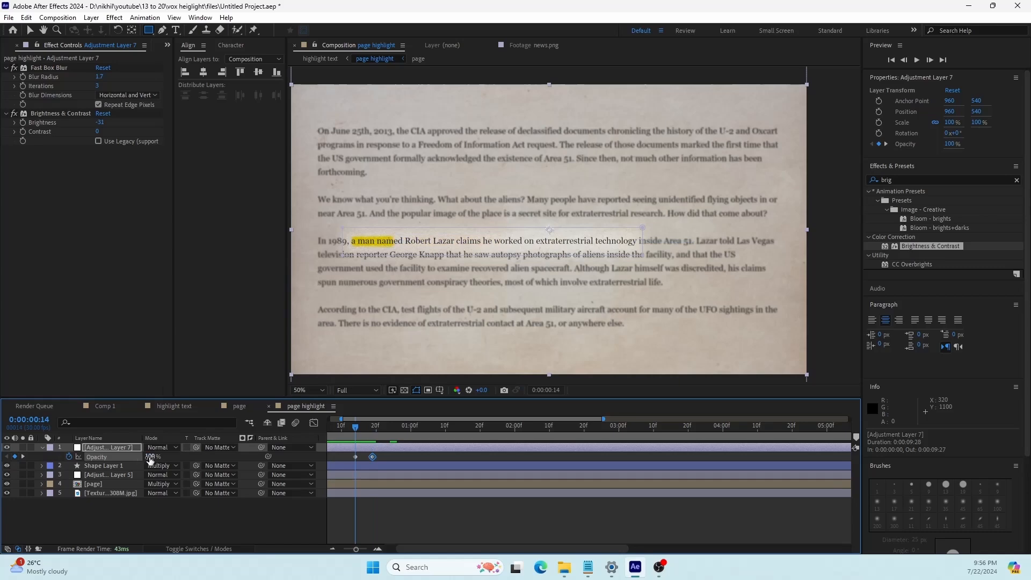
{"action": "left_click_drag", "start_coordinate": [149, 458], "coordinate": [91, 457]}
{"action": "left_click_drag", "start_coordinate": [359, 432], "coordinate": [374, 433]}
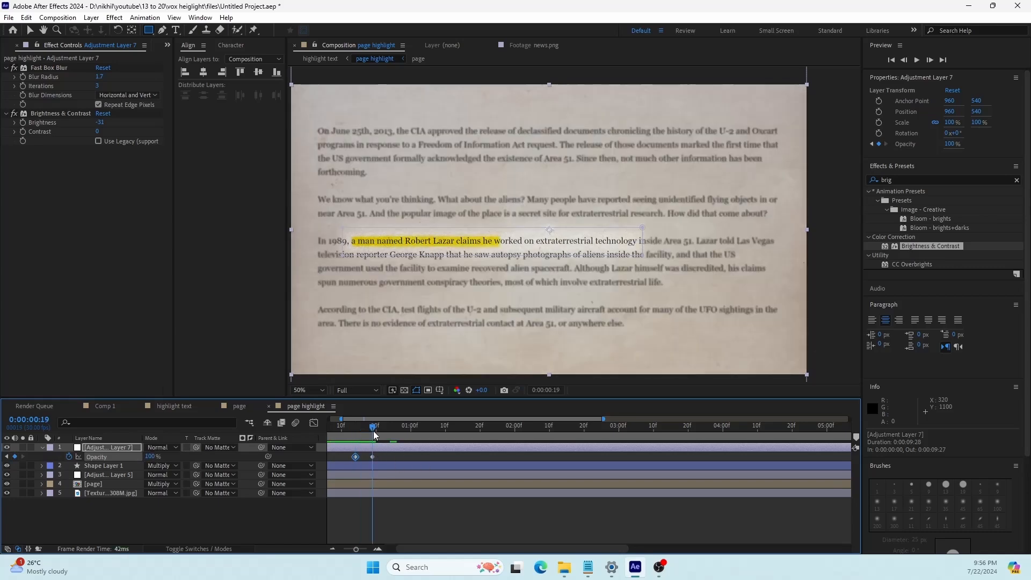
Check the full highlight in the highlight text composition and extend the adjustment layer's mask sideways to the end of "inside Area 51".
{"action": "key", "text": "Tab"}
{"action": "left_click", "coordinate": [311, 432]}
{"action": "left_click_drag", "start_coordinate": [482, 428], "coordinate": [538, 453]}
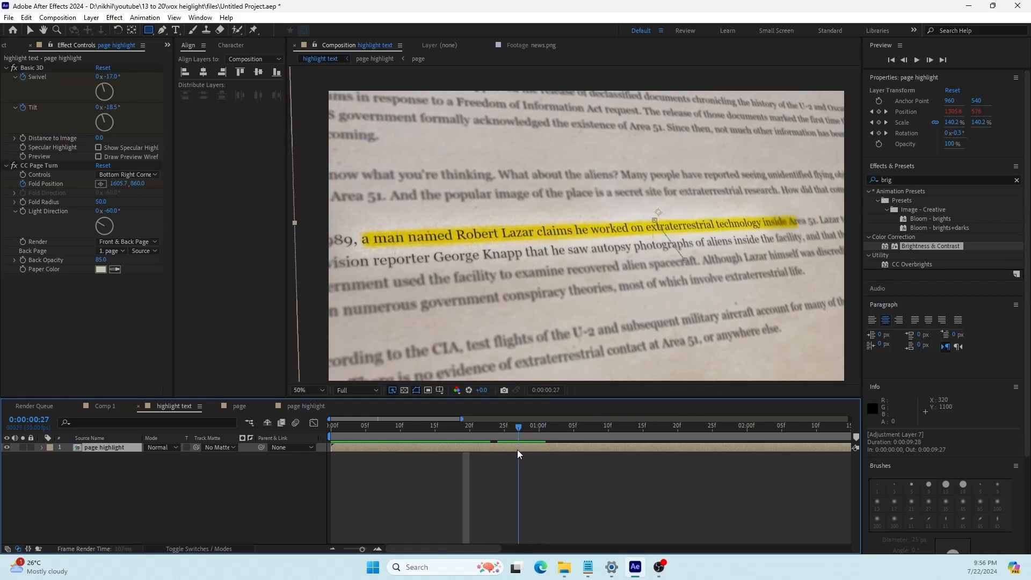
{"action": "double_click", "coordinate": [496, 449]}
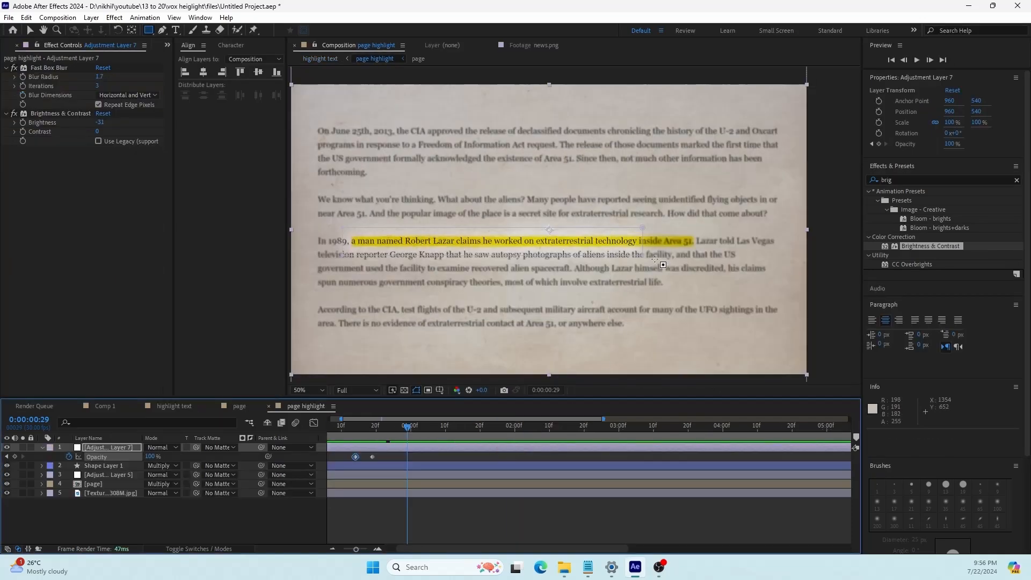
{"action": "key", "text": "v"}
{"action": "left_click", "coordinate": [641, 228]}
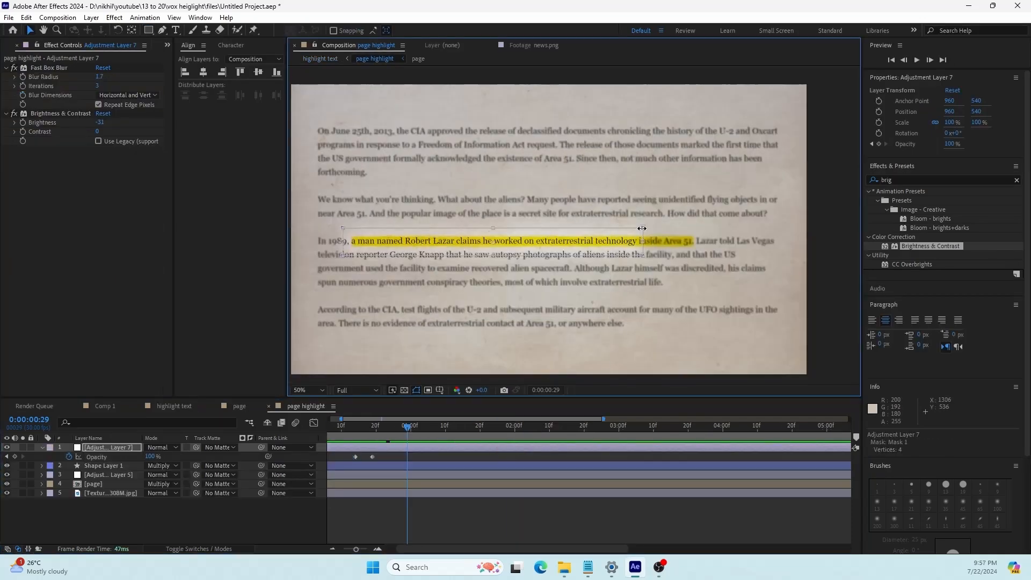
{"action": "left_click_drag", "start_coordinate": [643, 242], "coordinate": [696, 244]}
{"action": "left_click", "coordinate": [445, 500]}
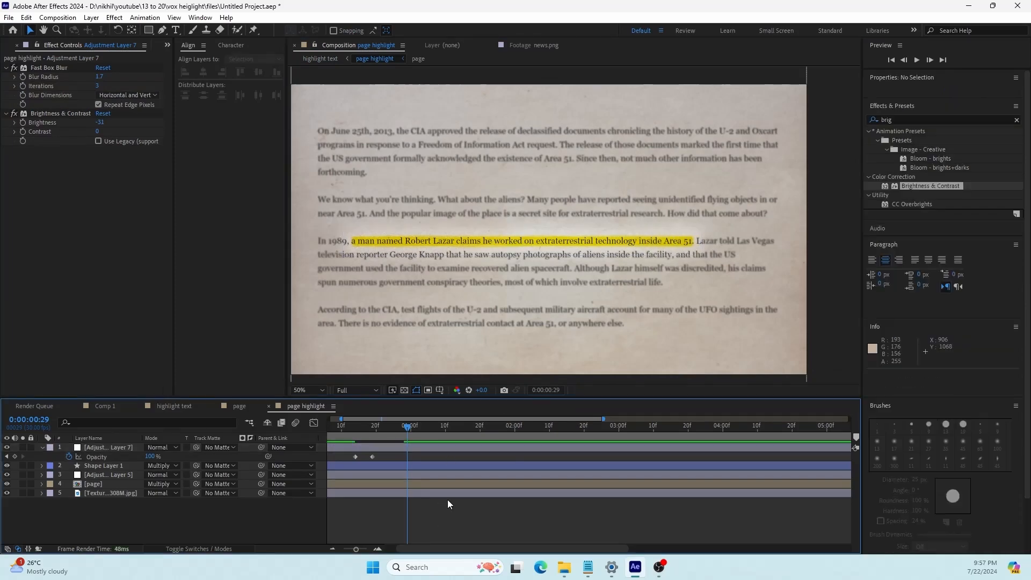
Return to the highlight text composition and play a preview of the complete highlight animation.
{"action": "key", "text": "Tab"}
{"action": "left_click", "coordinate": [380, 499]}
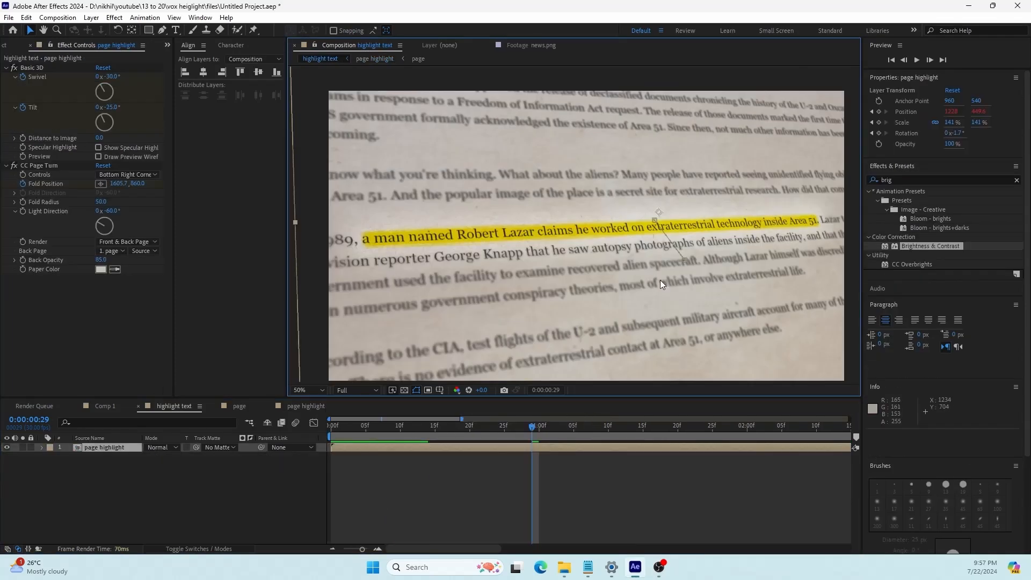
{"action": "scroll", "coordinate": [659, 279], "scroll_direction": "down", "scroll_amount": 2}
{"action": "key", "text": "space"}
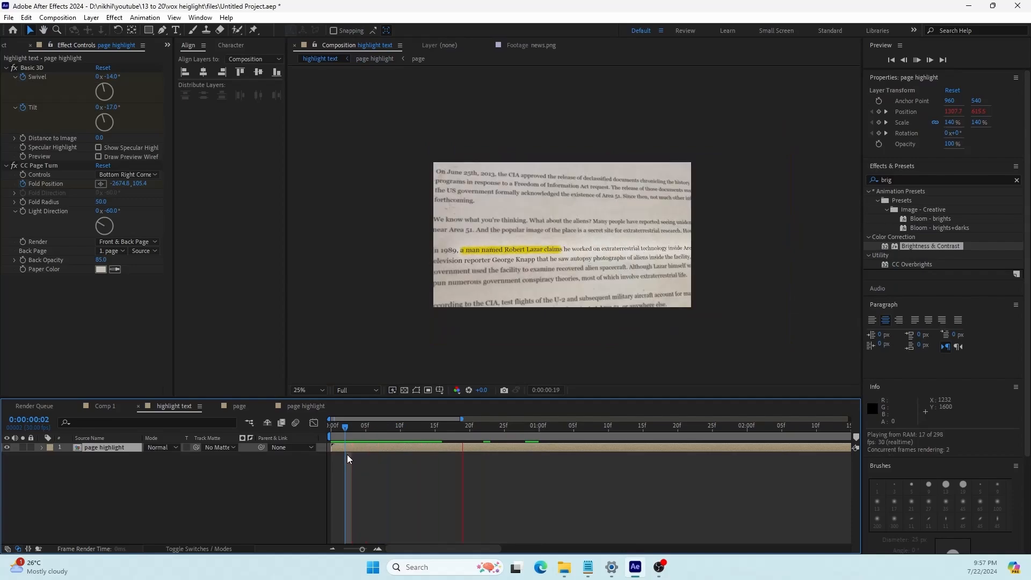